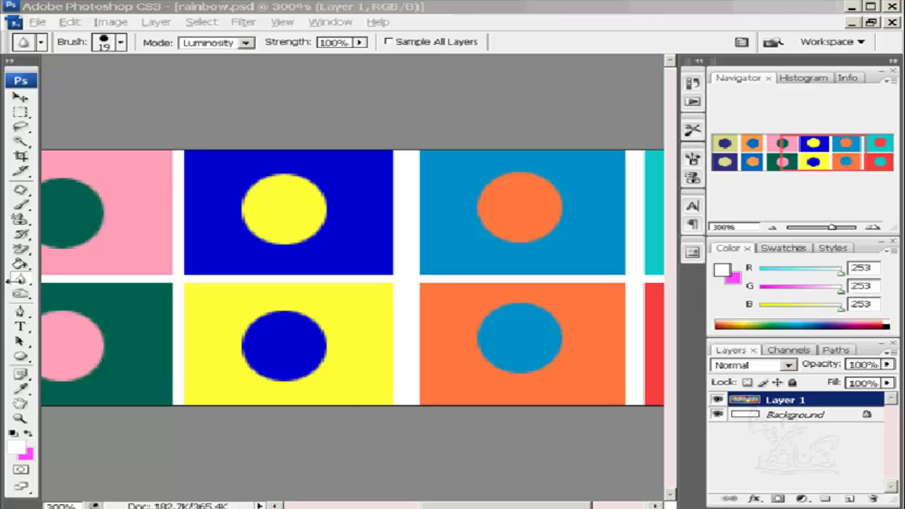
- Bring the Photoshop window with rainbow.psd into focus at the Blur tool group
click(21, 281)
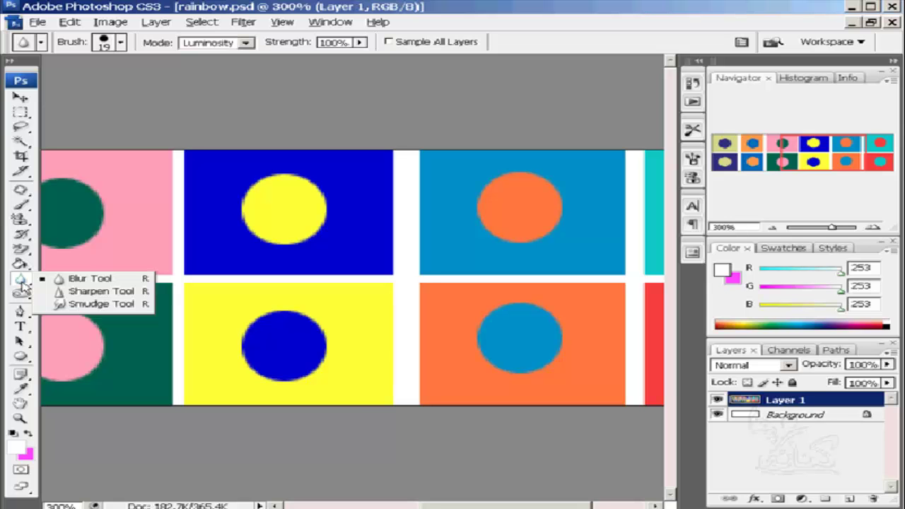
- Select the Blur tool at 100% strength with a 74 px Master Diameter brush
click(74, 282)
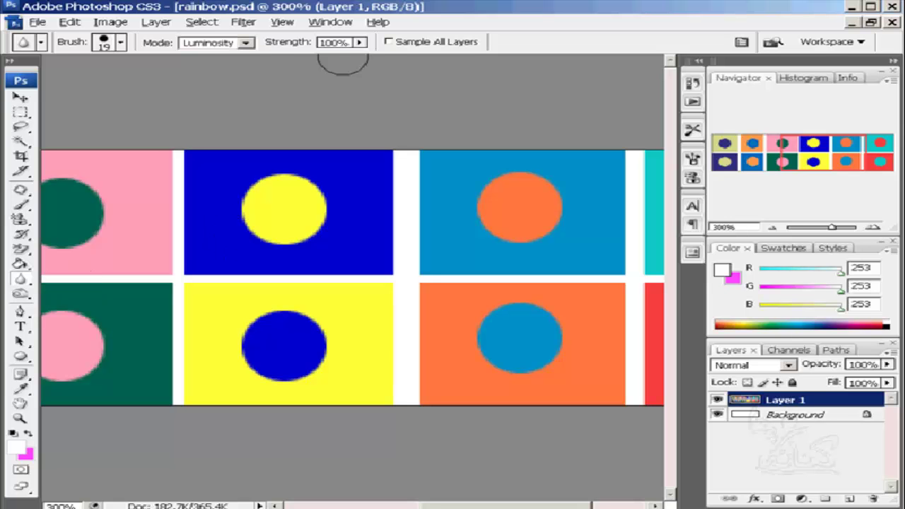
click(359, 42)
mouse_move(360, 59)
mouse_down()
mouse_move(316, 61)
mouse_move(362, 61)
mouse_up()
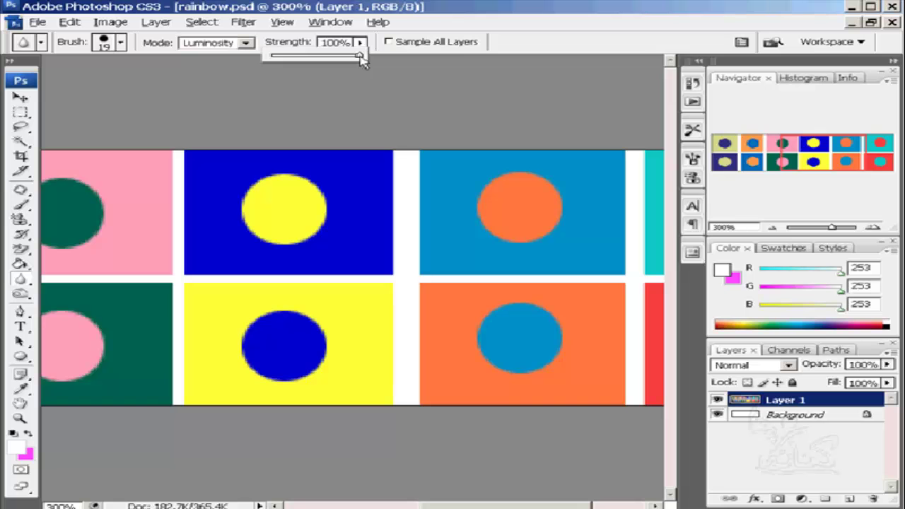
click(362, 46)
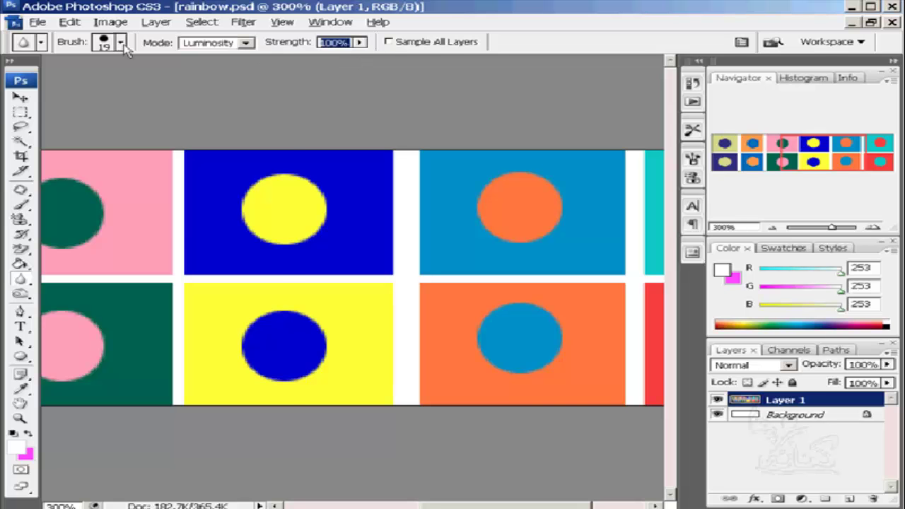
click(122, 43)
click(87, 82)
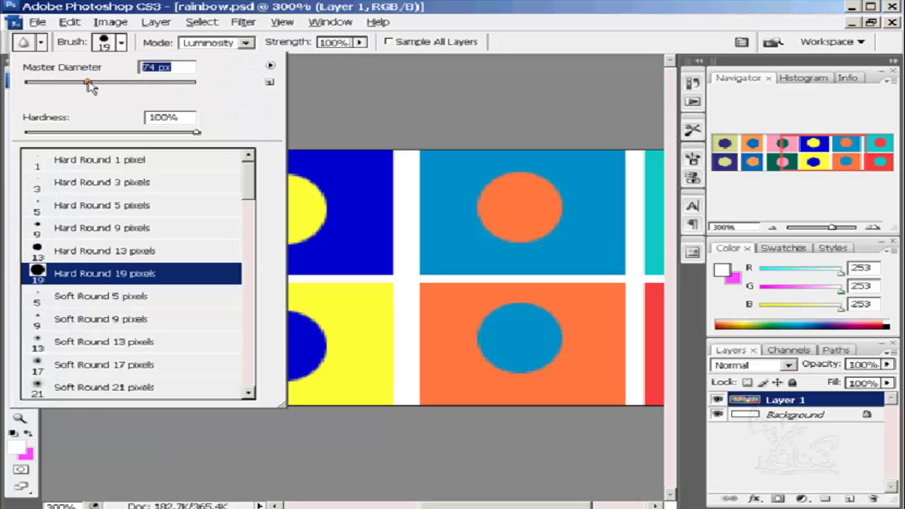
click(122, 43)
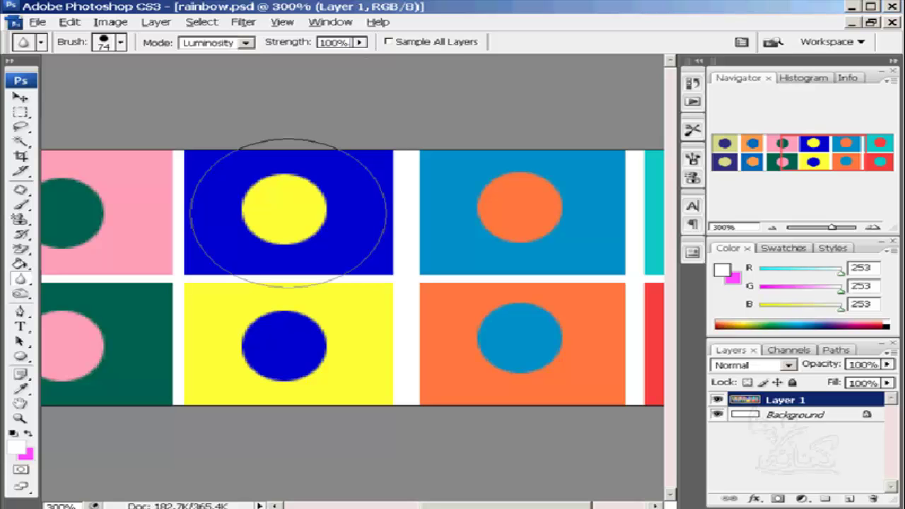
- Blur the yellow circle's edges with four repeated dabs
click(287, 212)
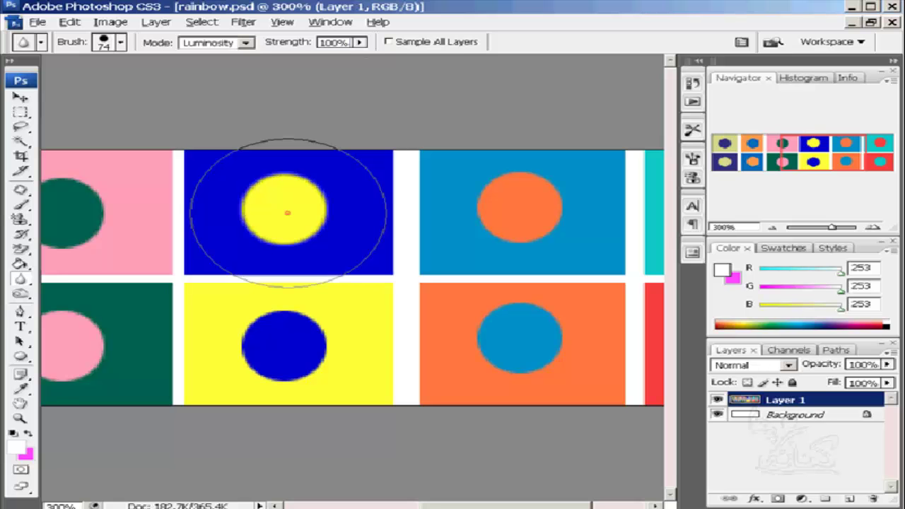
click(287, 212)
click(287, 212)
click(287, 212)
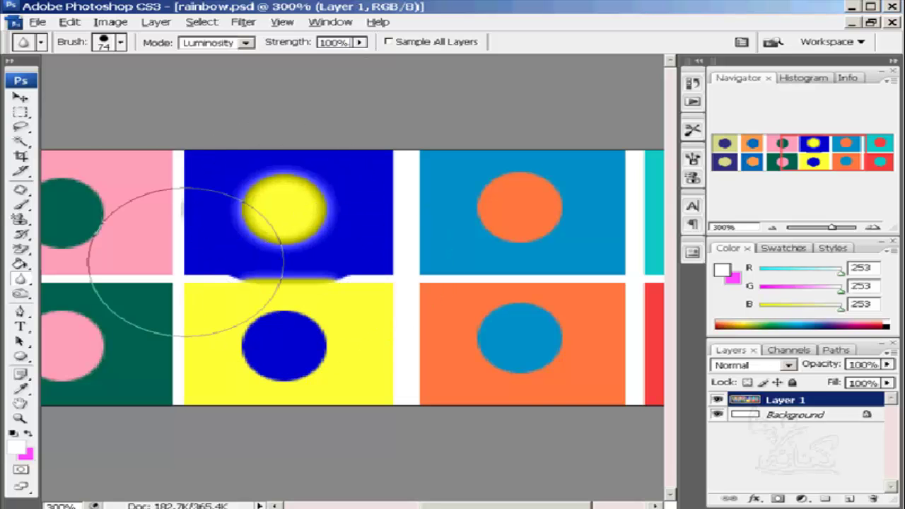
- Blur the junction of white gaps between tiles until it nearly fades away
click(20, 97)
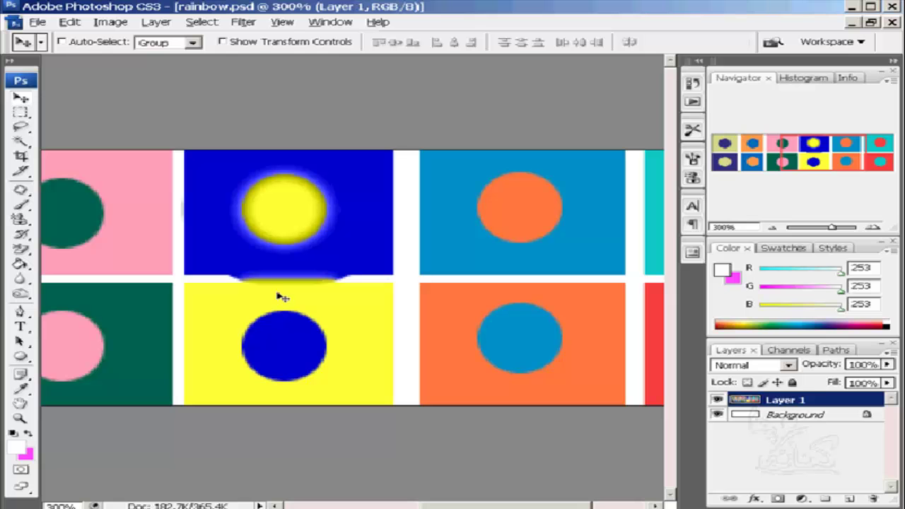
click(22, 282)
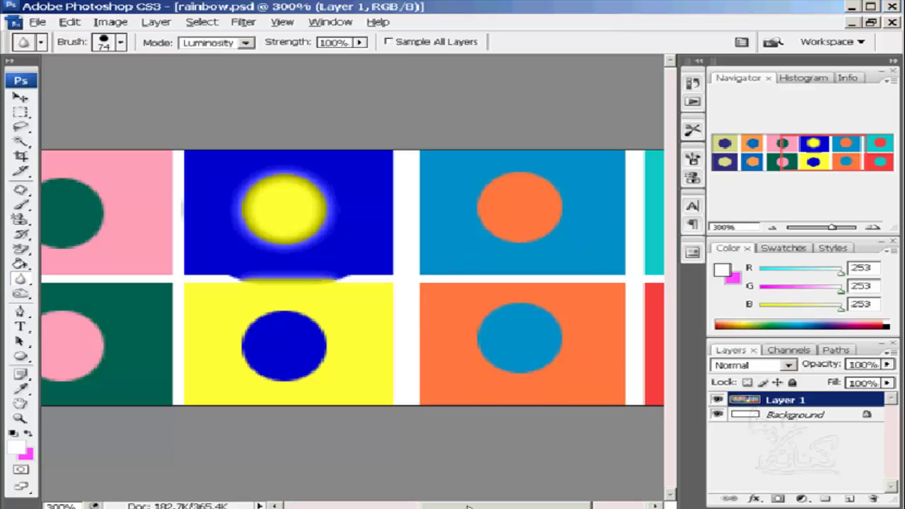
drag(468, 506, 340, 506)
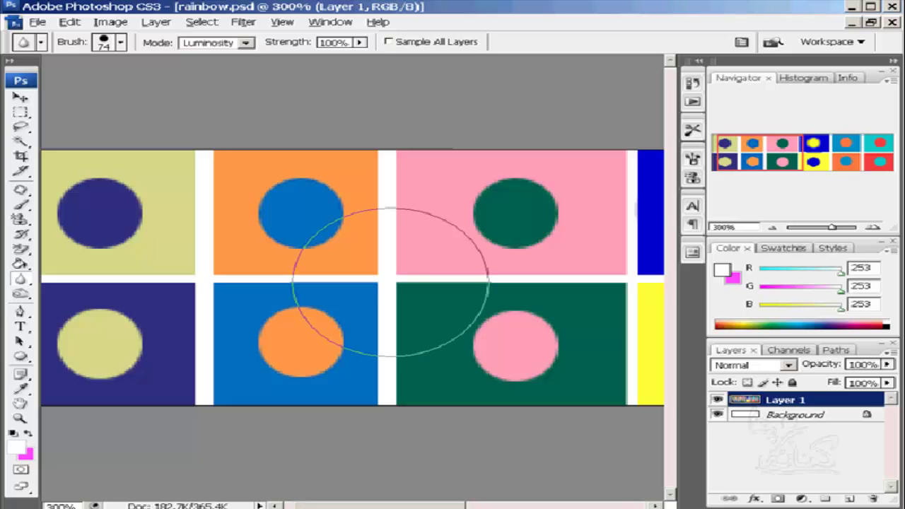
click(390, 281)
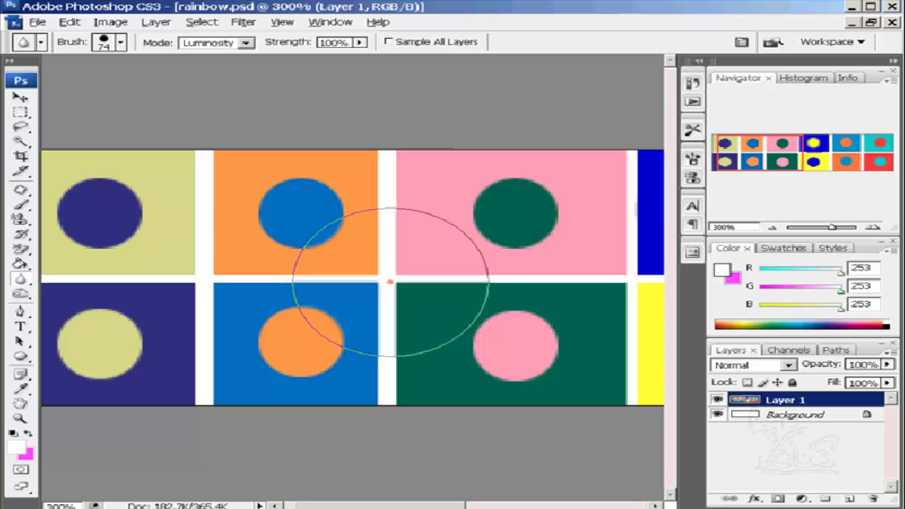
click(389, 281)
click(389, 281)
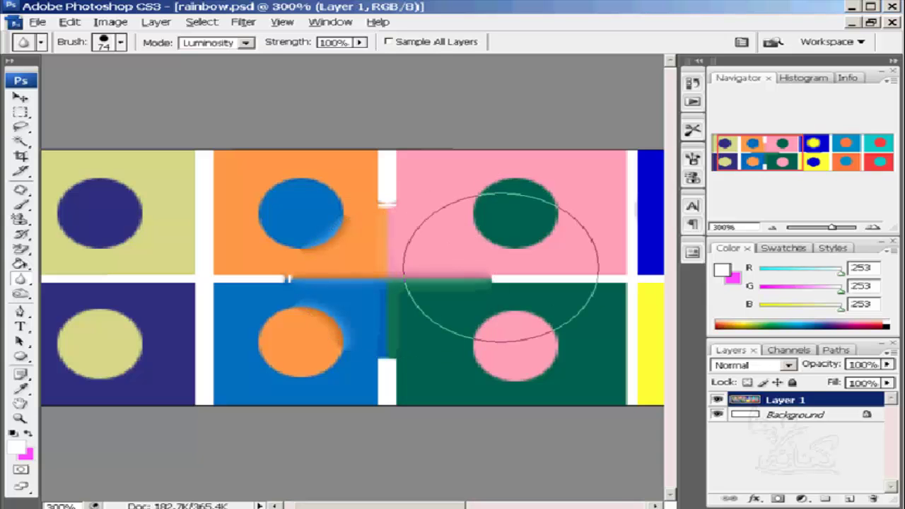
- Blur the green and pink circle edges and the white band, then show History
click(507, 277)
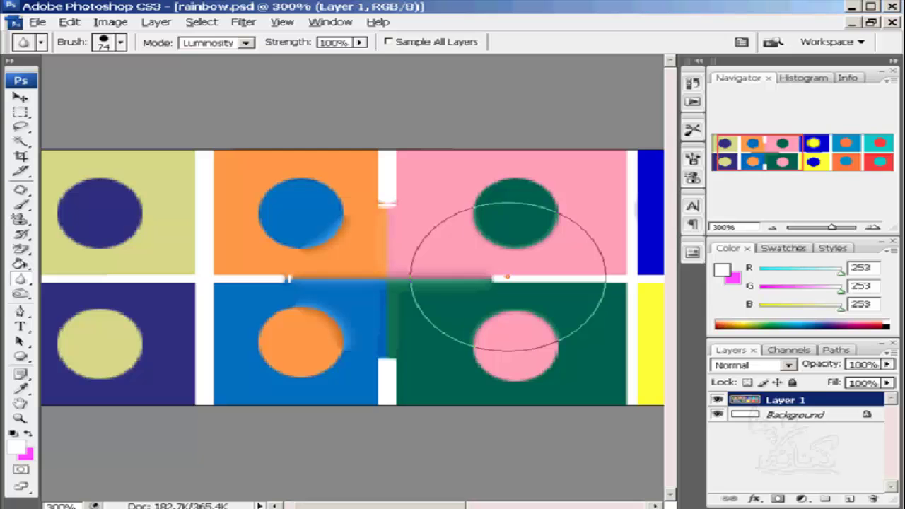
click(507, 277)
click(508, 277)
click(507, 277)
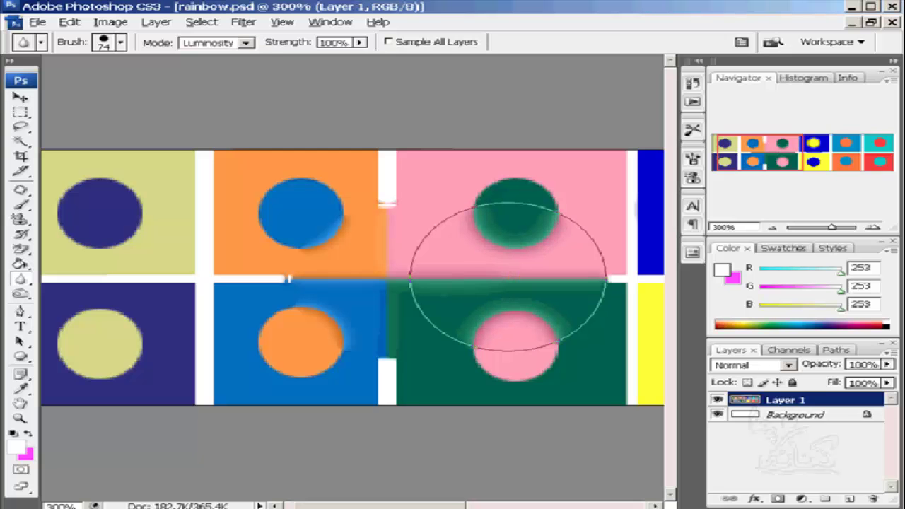
click(692, 84)
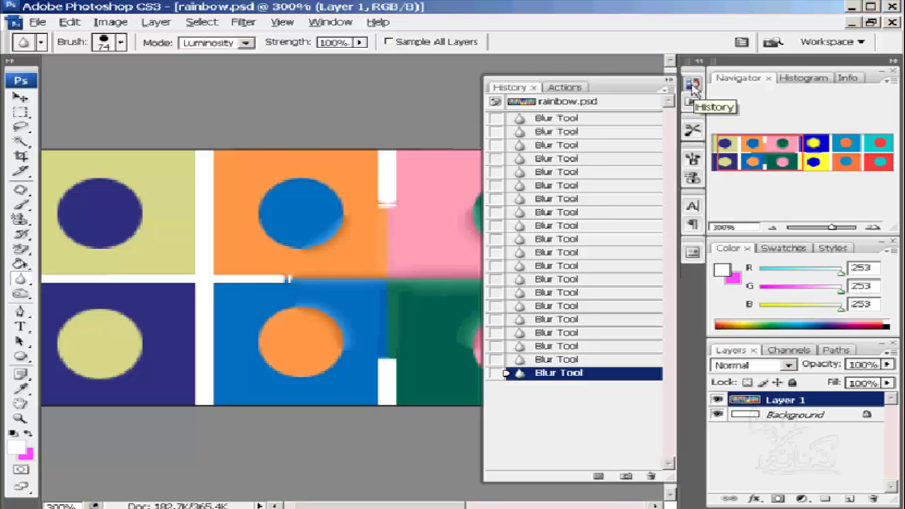
- Revert rainbow.psd to its original snapshot, discarding every blur stroke
key(F12)
click(264, 223)
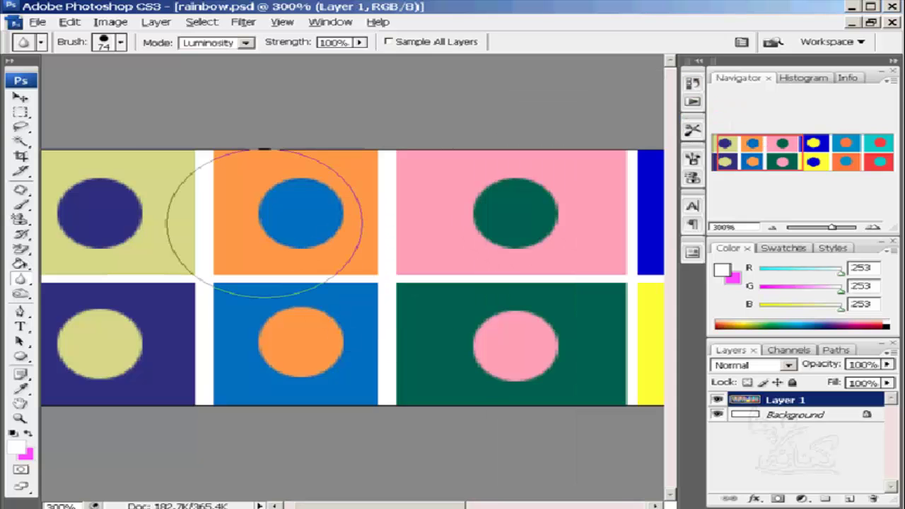
click(247, 43)
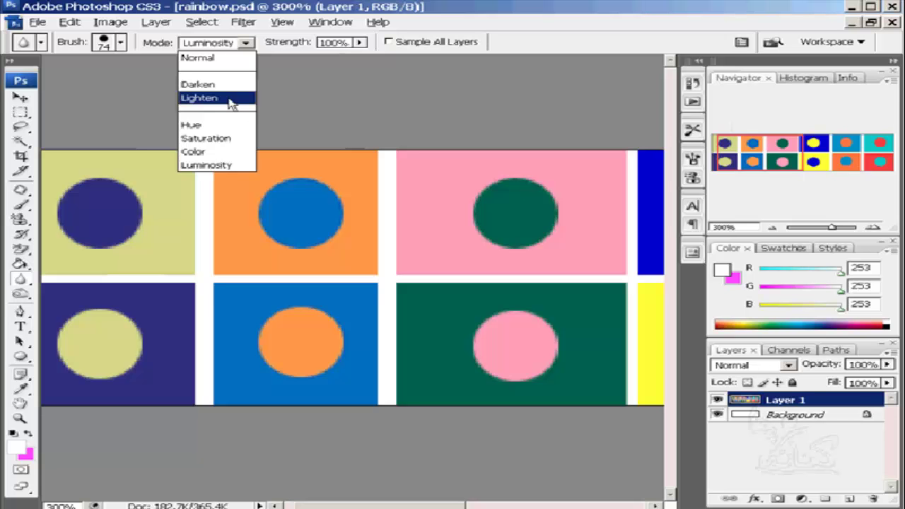
- In Lighten mode, blur the orange tile's blue circle, nearby white gaps and yellow-orange border
click(231, 104)
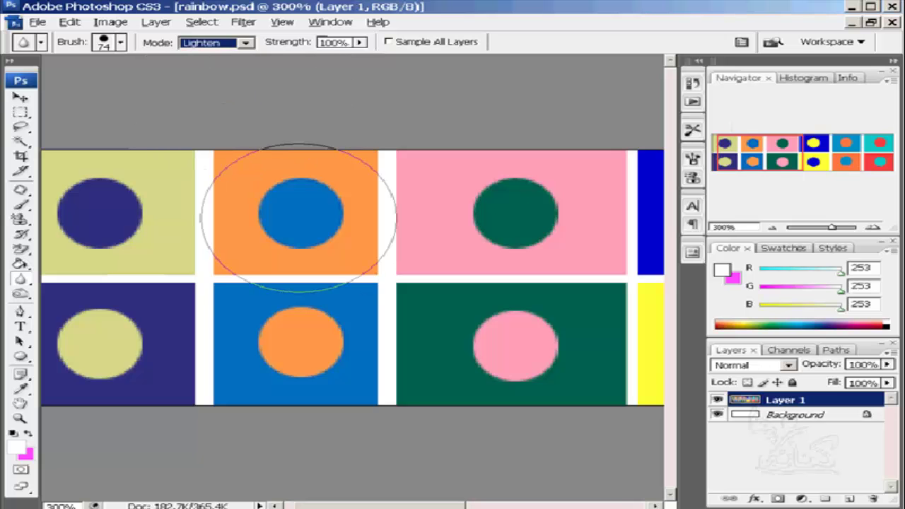
click(298, 220)
click(297, 220)
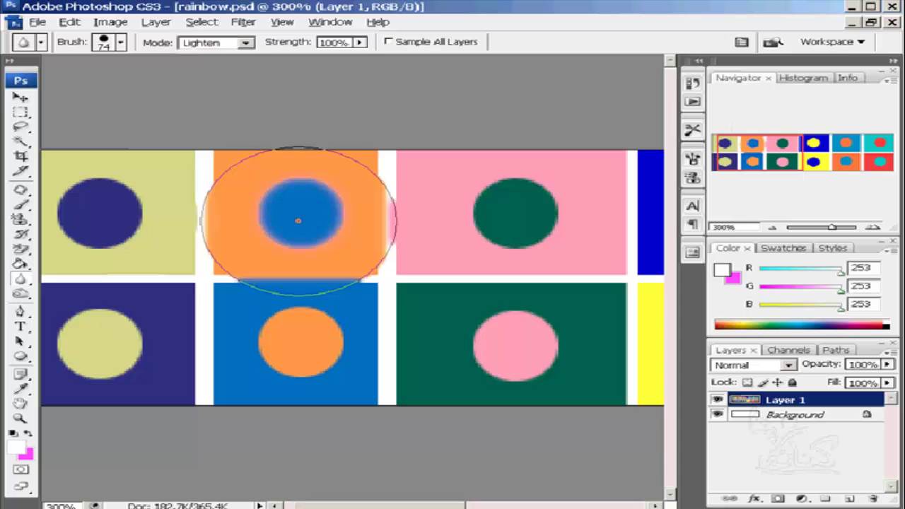
click(298, 220)
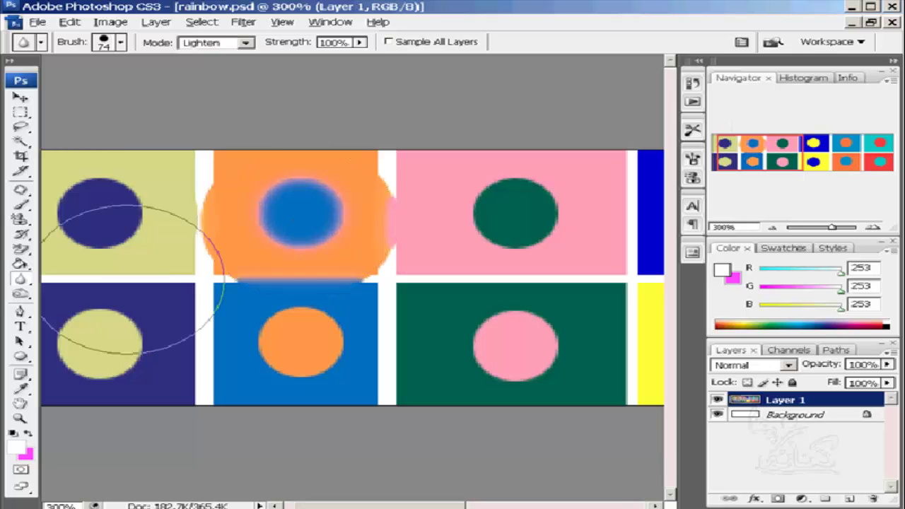
click(298, 220)
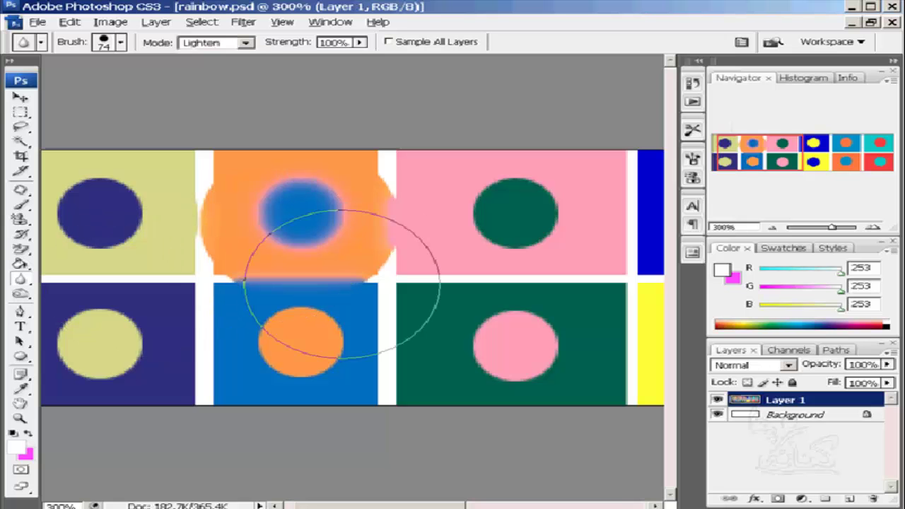
mouse_move(382, 284)
mouse_down()
mouse_move(379, 301)
mouse_move(325, 293)
mouse_move(157, 307)
mouse_up()
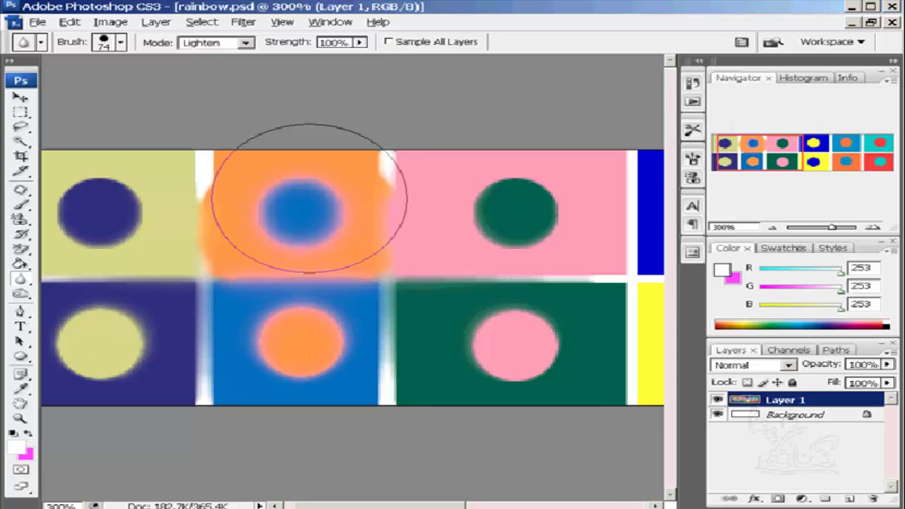
mouse_move(225, 189)
mouse_down()
mouse_move(196, 179)
mouse_move(371, 180)
mouse_move(400, 364)
mouse_move(217, 311)
mouse_move(255, 252)
mouse_move(407, 238)
mouse_up()
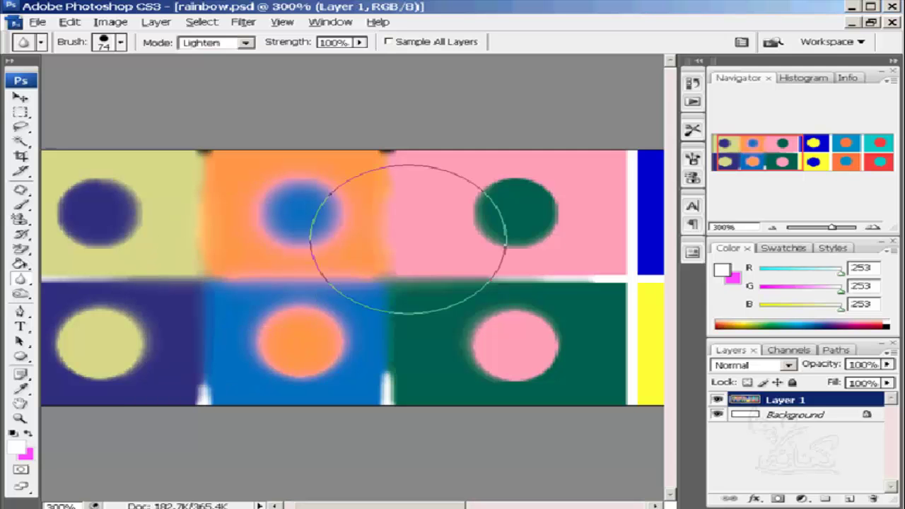
- Switch Blur to Hue mode and smear the white gaps between the cyan and red tiles
click(244, 42)
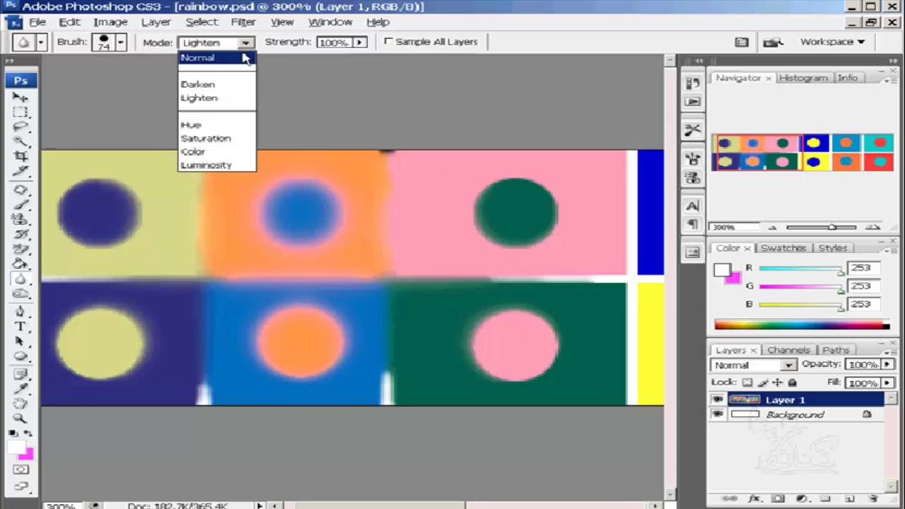
click(241, 130)
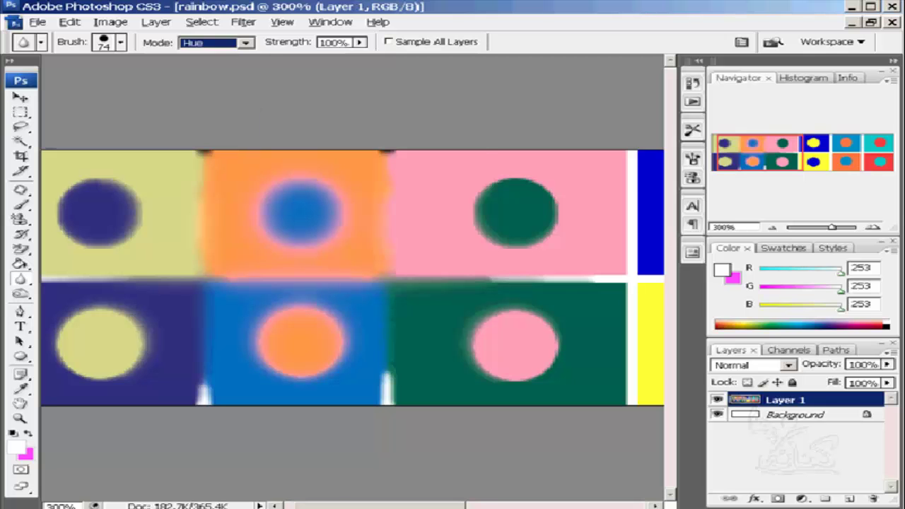
mouse_move(346, 506)
mouse_down()
mouse_move(506, 503)
mouse_move(555, 431)
mouse_up()
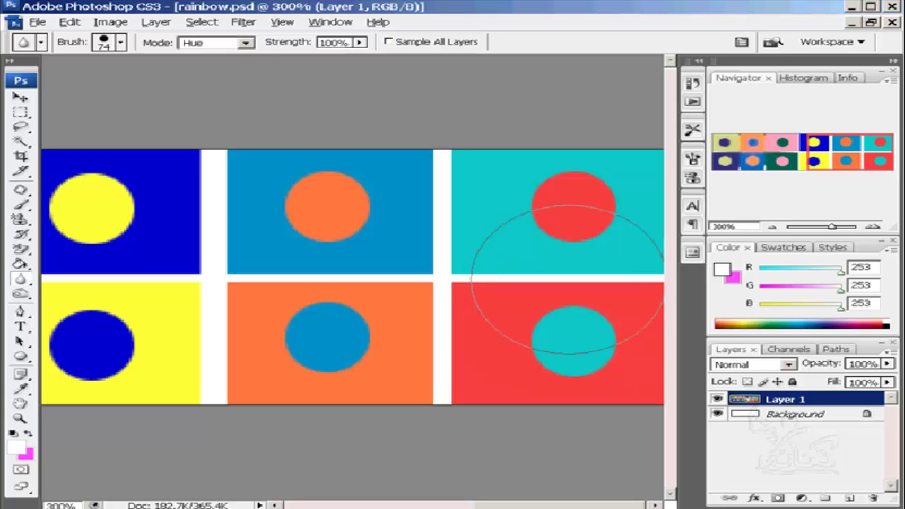
drag(568, 279, 563, 277)
click(563, 277)
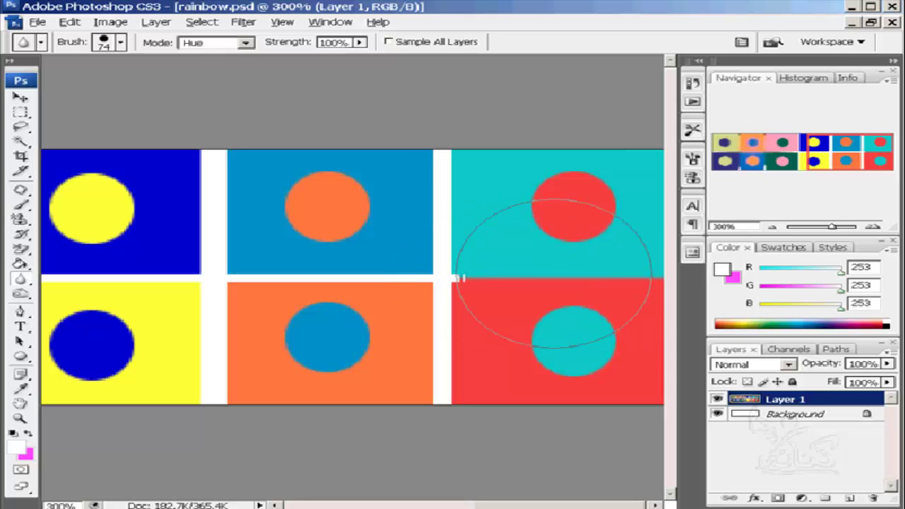
drag(566, 276, 529, 275)
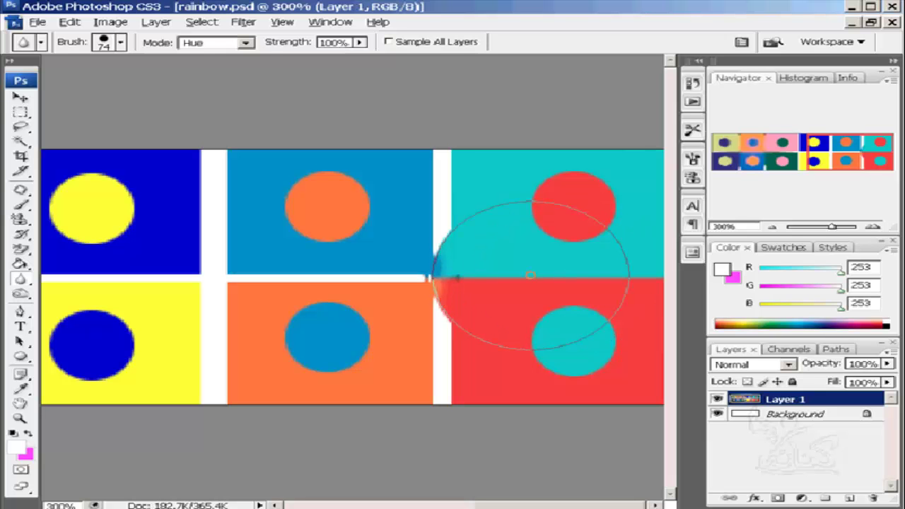
click(246, 43)
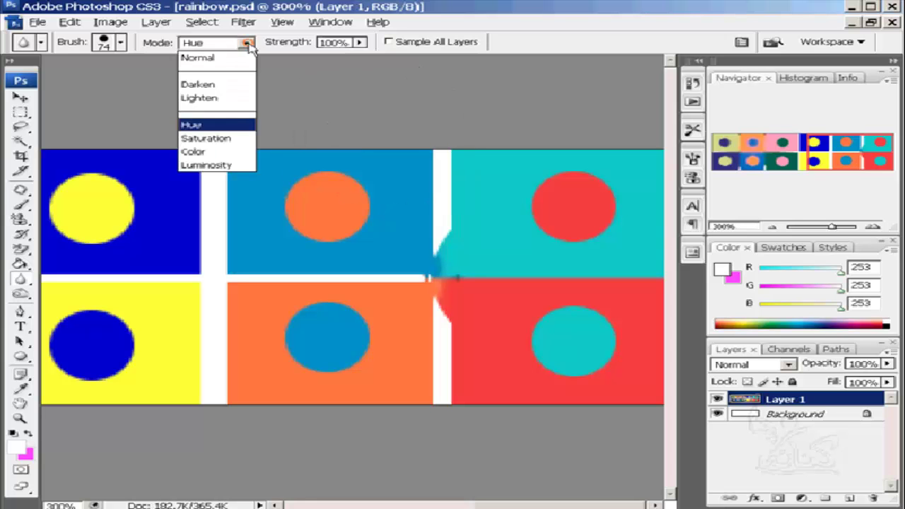
- In Saturation mode, blur the vertical white strip beside the yellow circle down to the orange tiles
click(202, 139)
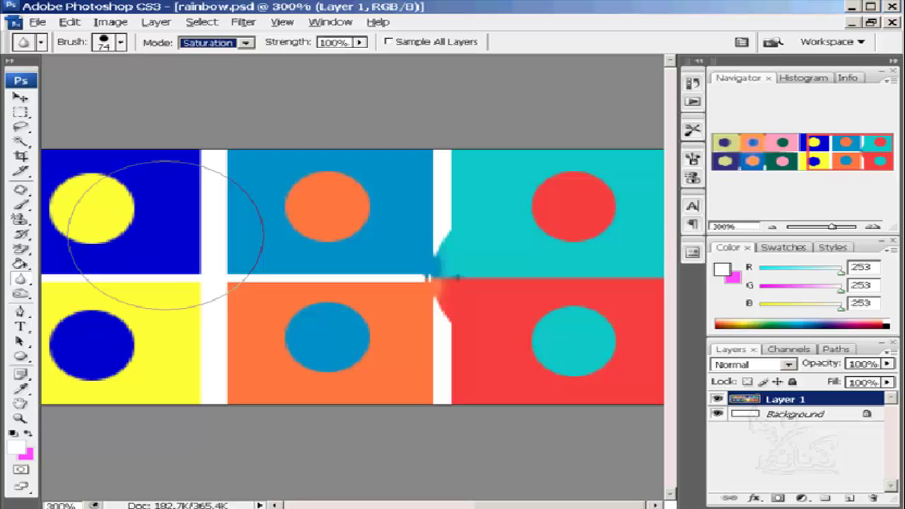
click(165, 234)
click(165, 235)
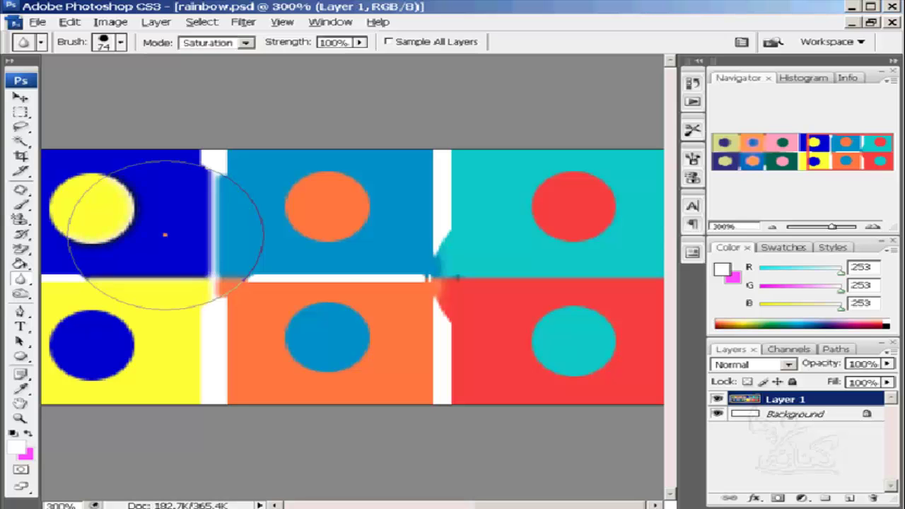
click(166, 235)
mouse_move(165, 235)
mouse_down()
mouse_move(255, 336)
mouse_move(209, 299)
mouse_up()
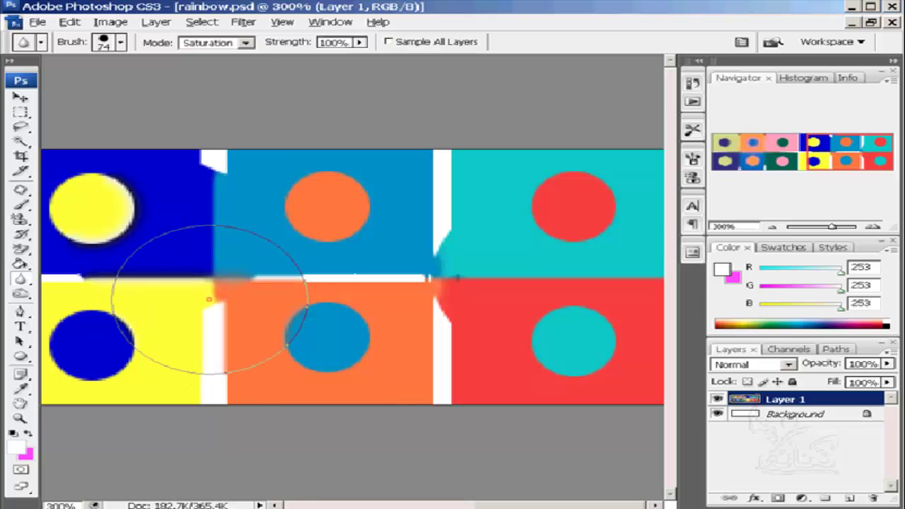
click(208, 299)
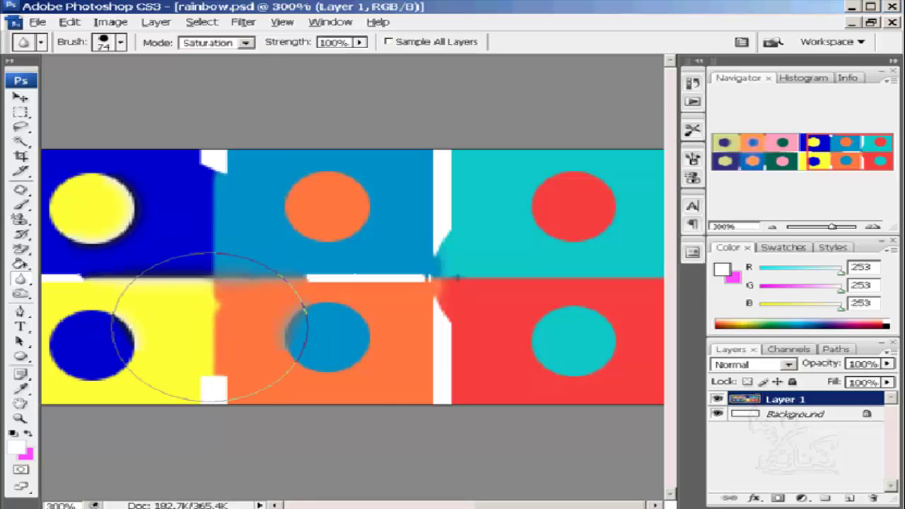
drag(209, 327, 209, 332)
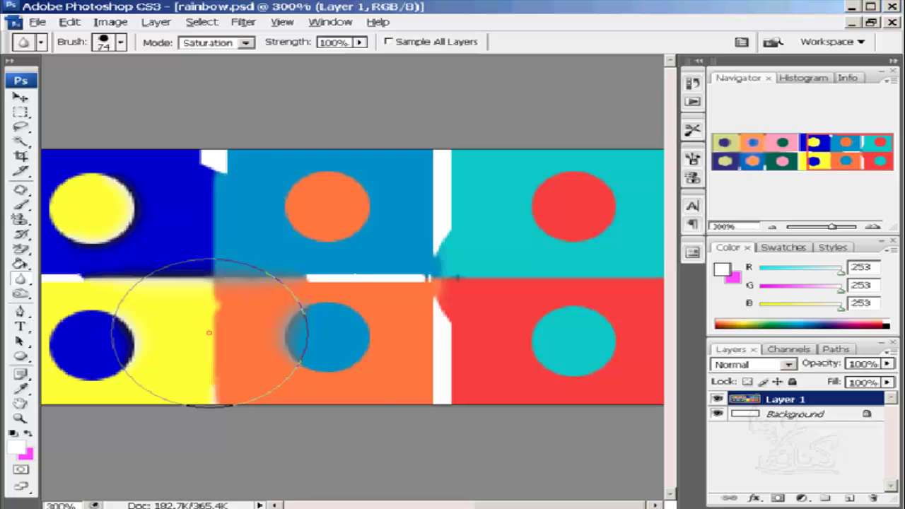
- Blur away the white bars between blue/orange, blue/cyan and orange/red tiles and the top seam
click(359, 292)
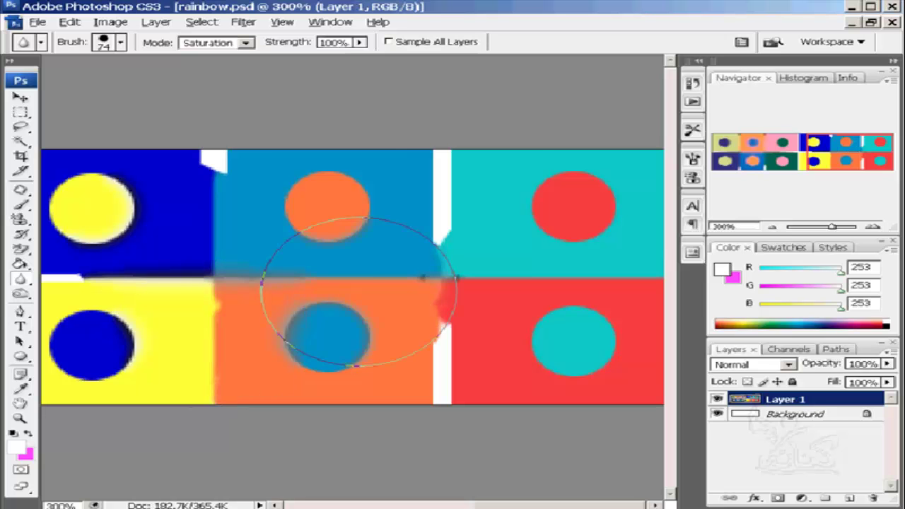
drag(444, 225, 443, 211)
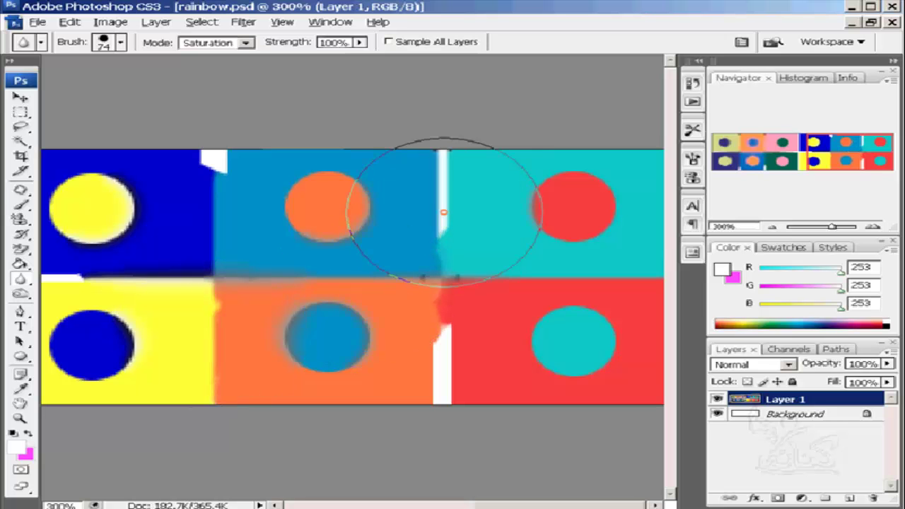
click(443, 211)
click(429, 331)
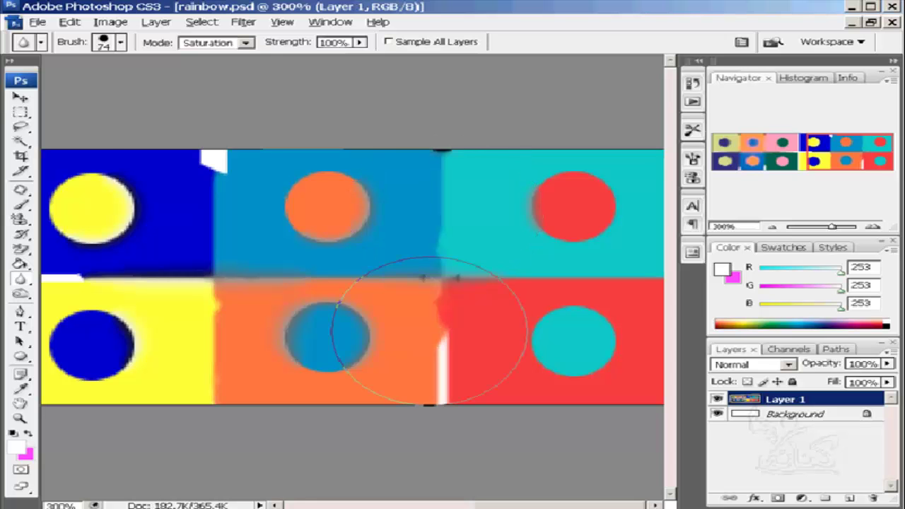
drag(429, 331, 416, 316)
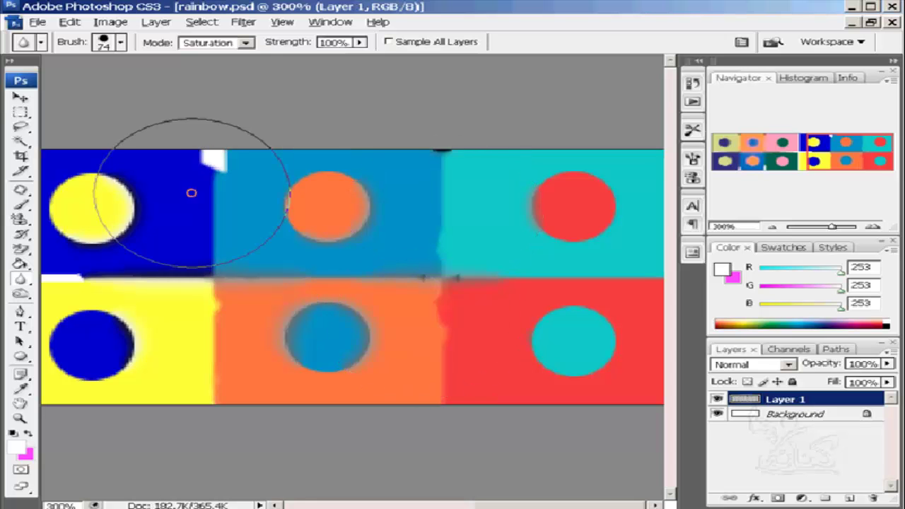
click(191, 193)
click(191, 193)
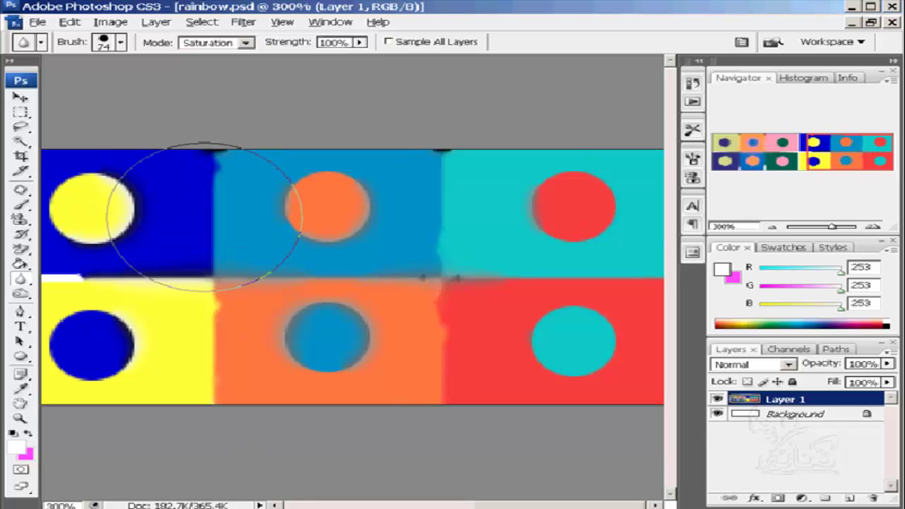
- View the image at 100% and blur the seams in the bottom-left tiles and beside the pink tile
key(z)
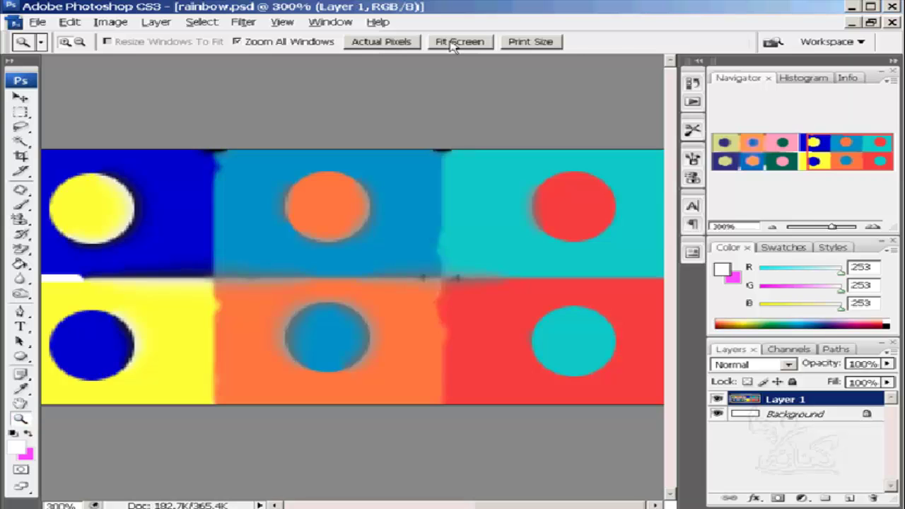
click(398, 44)
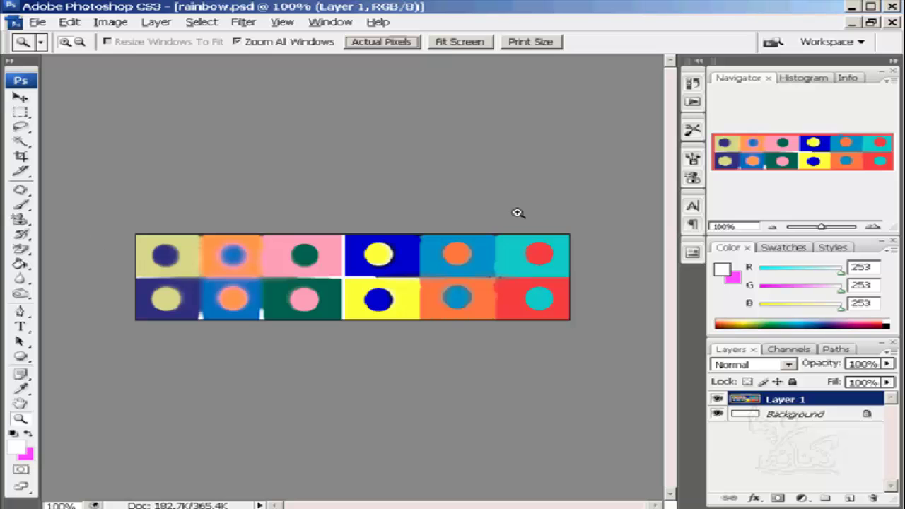
click(20, 280)
drag(152, 290, 205, 314)
drag(349, 269, 350, 290)
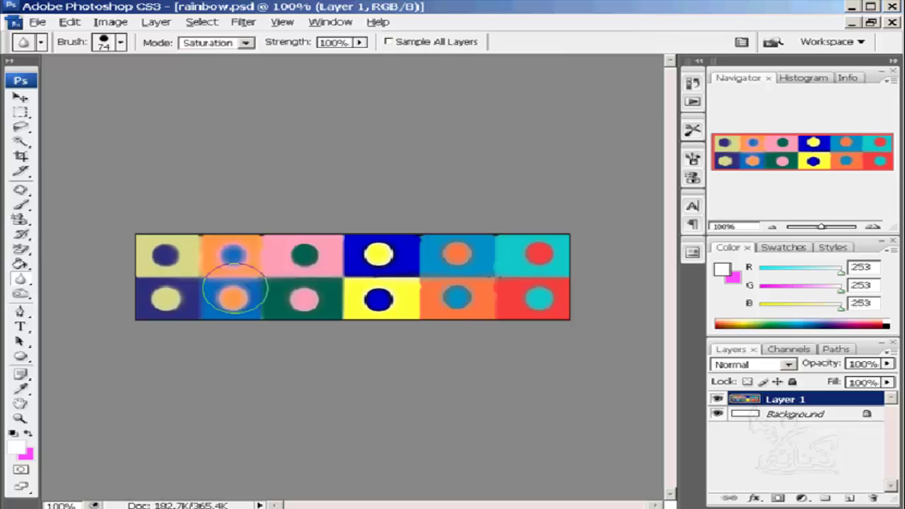
- Revert the image to the rainbow.psd snapshot in History, restoring the crisp white gaps
click(691, 85)
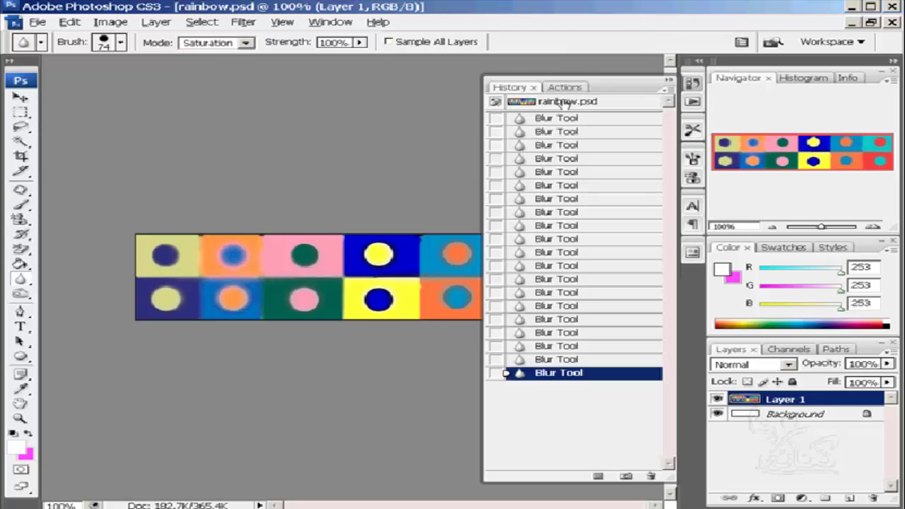
click(558, 102)
click(693, 84)
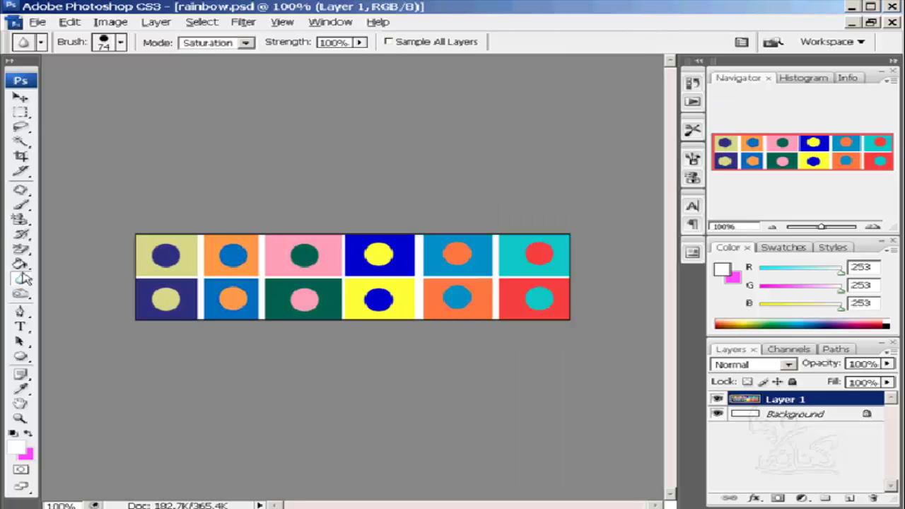
click(23, 279)
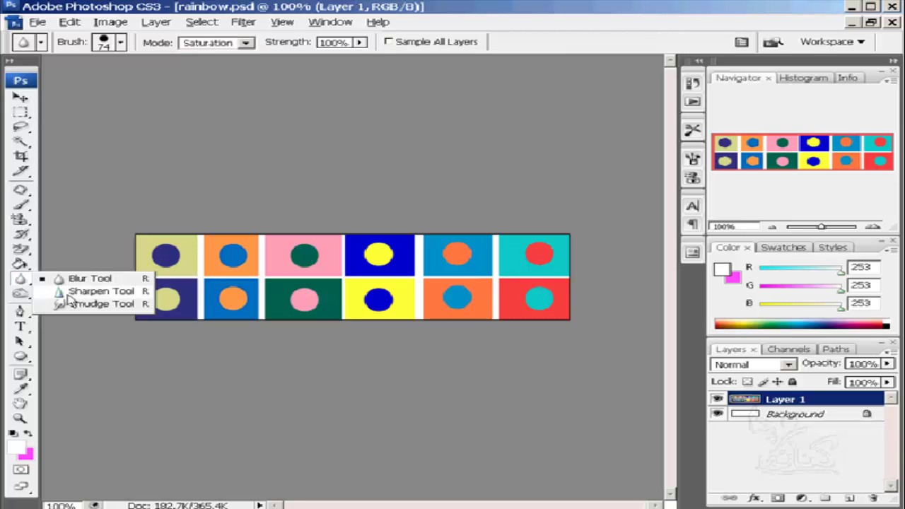
- Switch to the Sharpen tool with a 104 px brush in Color mode at 100% strength
click(99, 292)
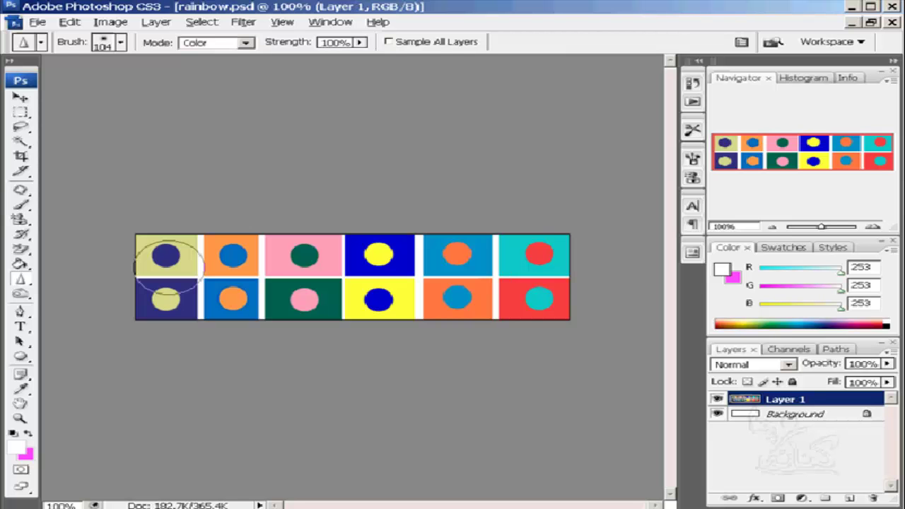
- Fit the image on screen, then sharpen the orange tile's blue circle with one dab
click(20, 418)
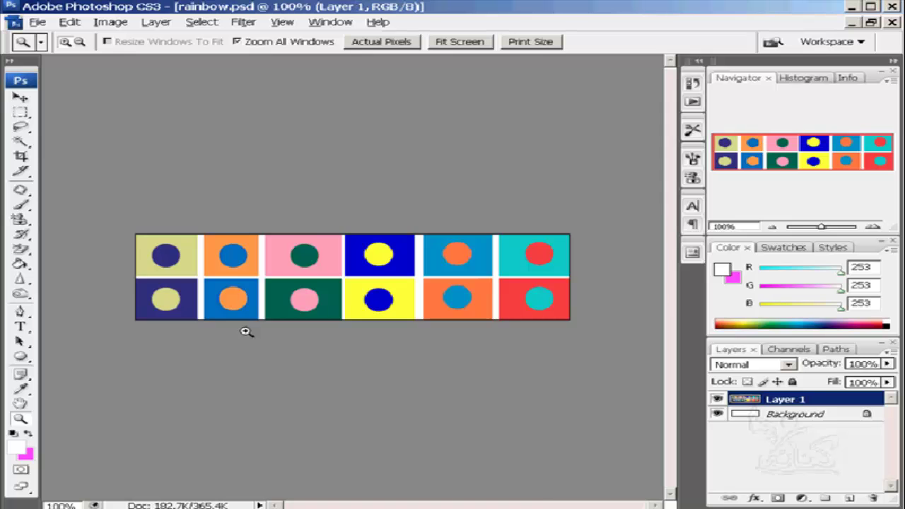
click(221, 273)
drag(160, 273, 169, 283)
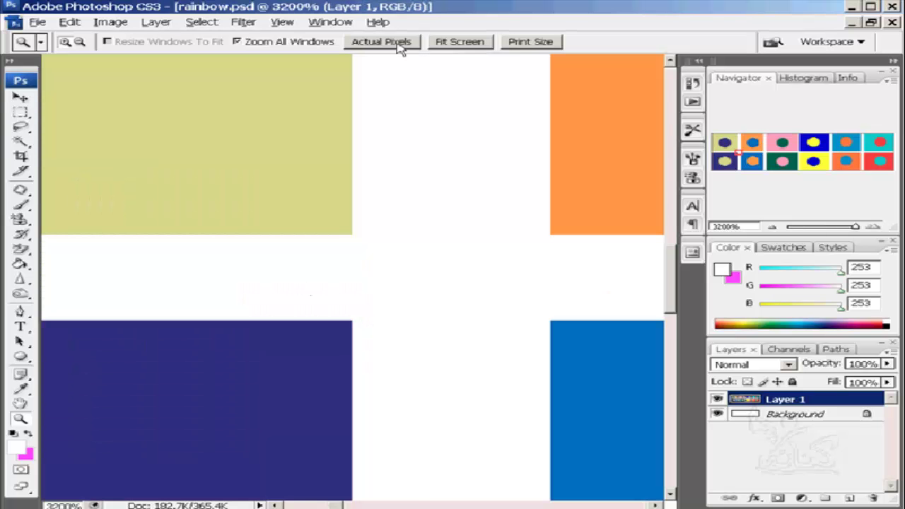
click(449, 46)
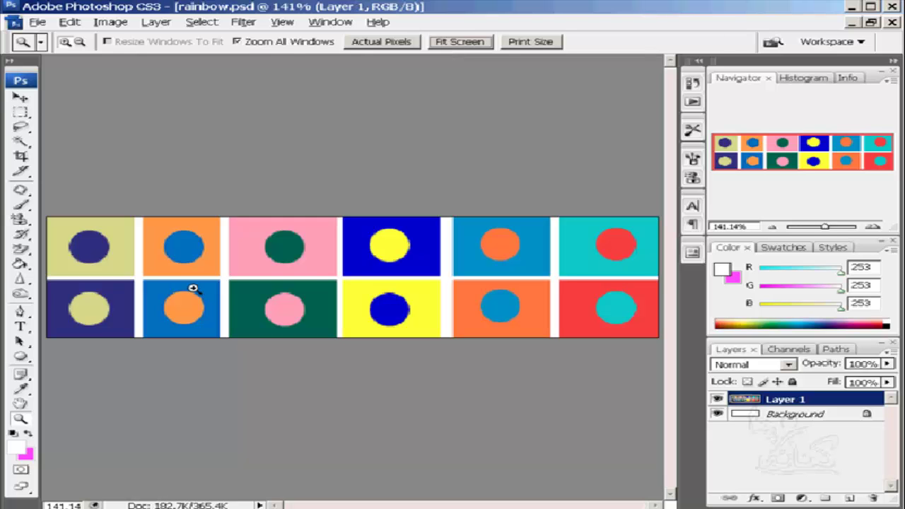
click(23, 279)
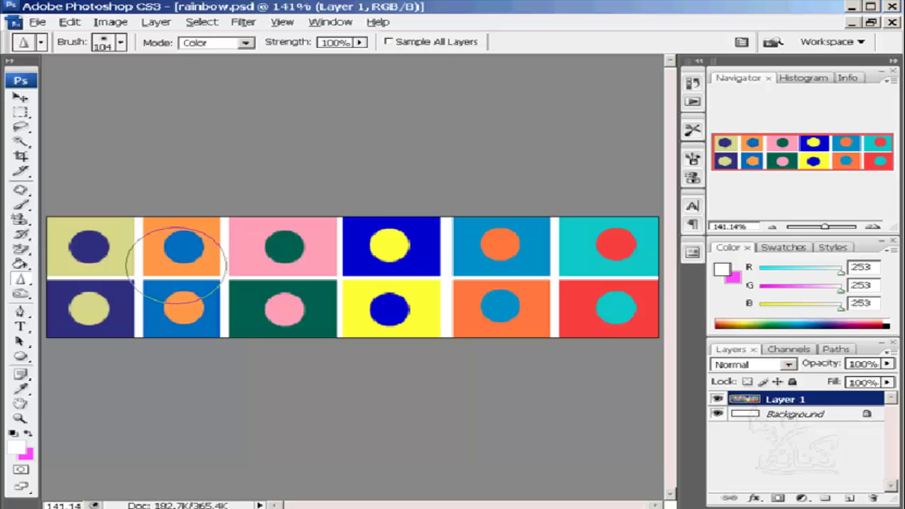
click(185, 255)
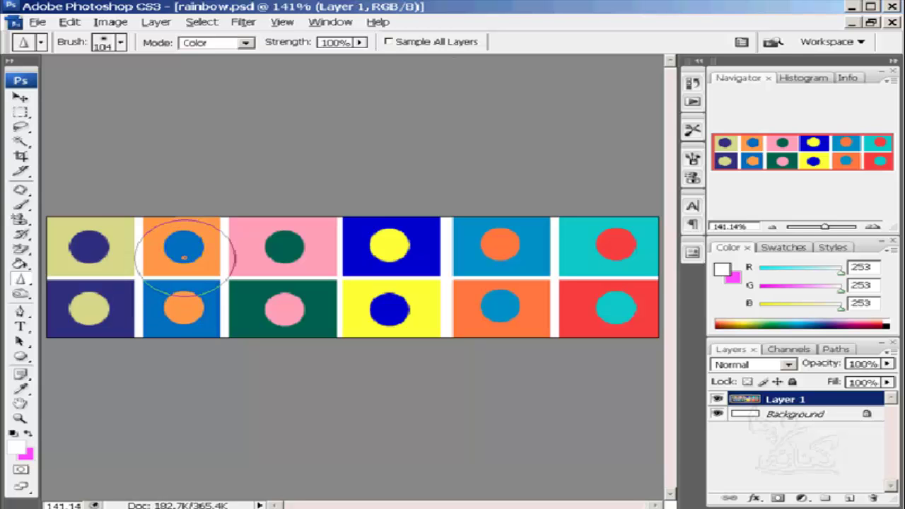
click(22, 416)
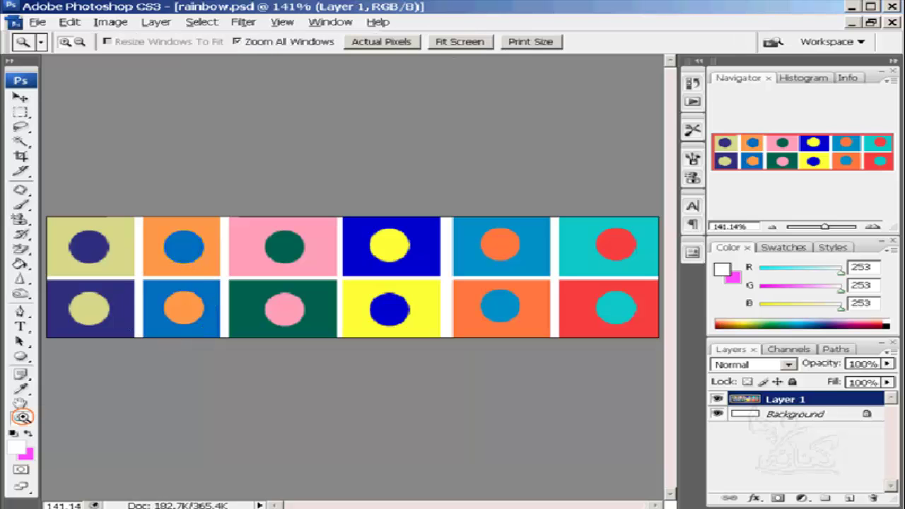
- Sharpen the blue circle's edge on the orange tile three times, producing green and pink halos
mouse_move(230, 220)
mouse_down()
mouse_move(129, 294)
mouse_move(126, 339)
mouse_up()
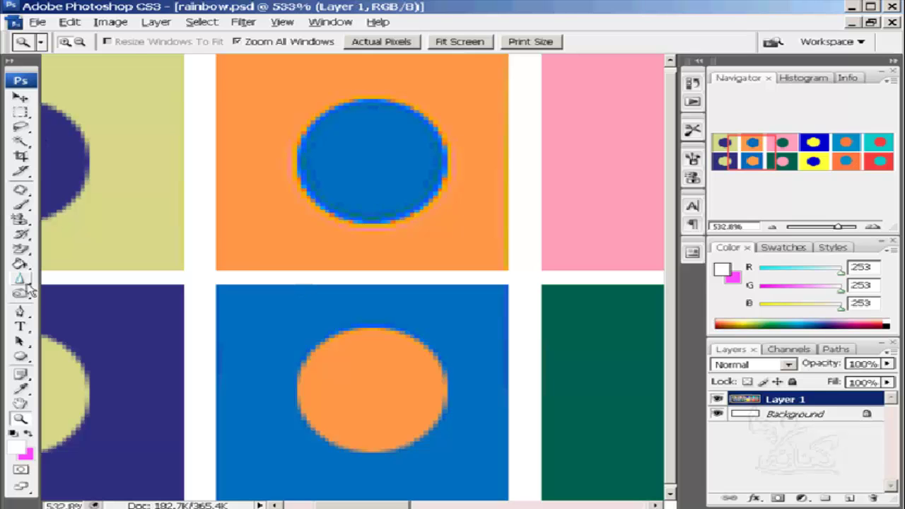
click(20, 278)
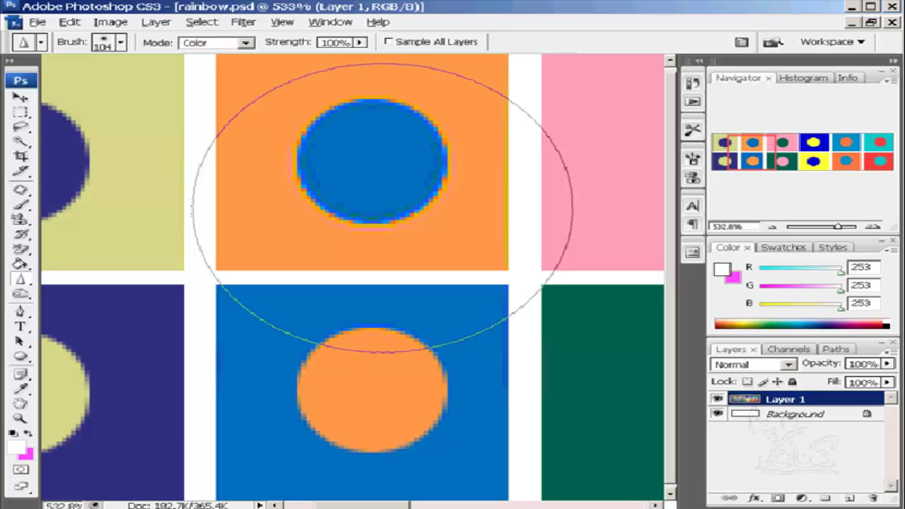
click(381, 207)
click(382, 208)
click(382, 207)
click(21, 97)
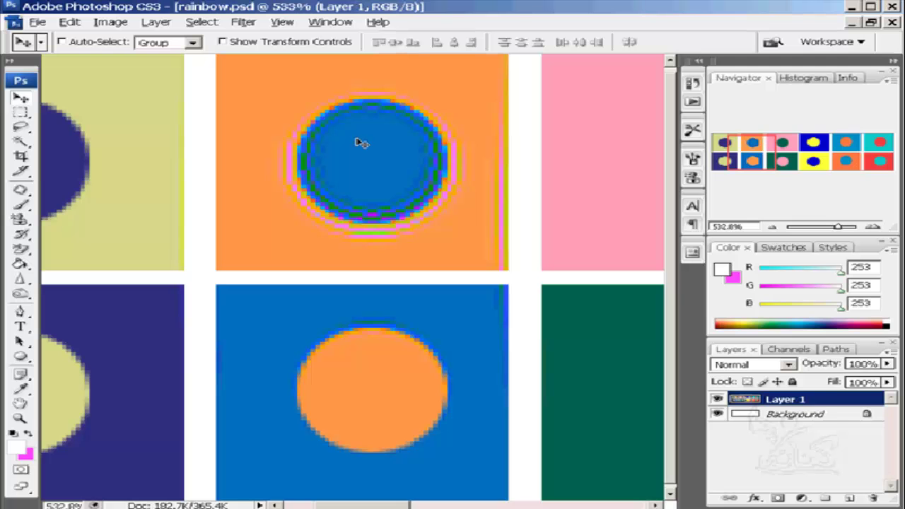
click(20, 419)
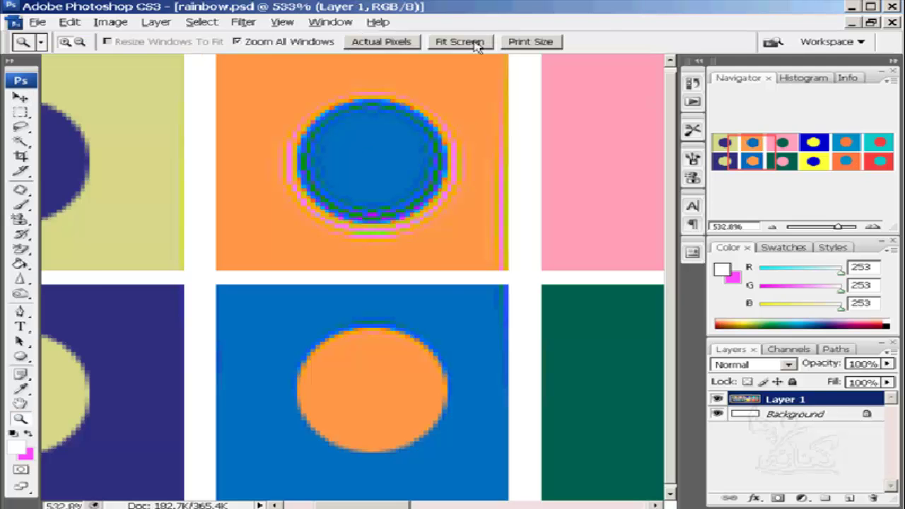
- Revert to the rainbow.psd snapshot in History, removing the sharpening halos from the blue circle
click(460, 42)
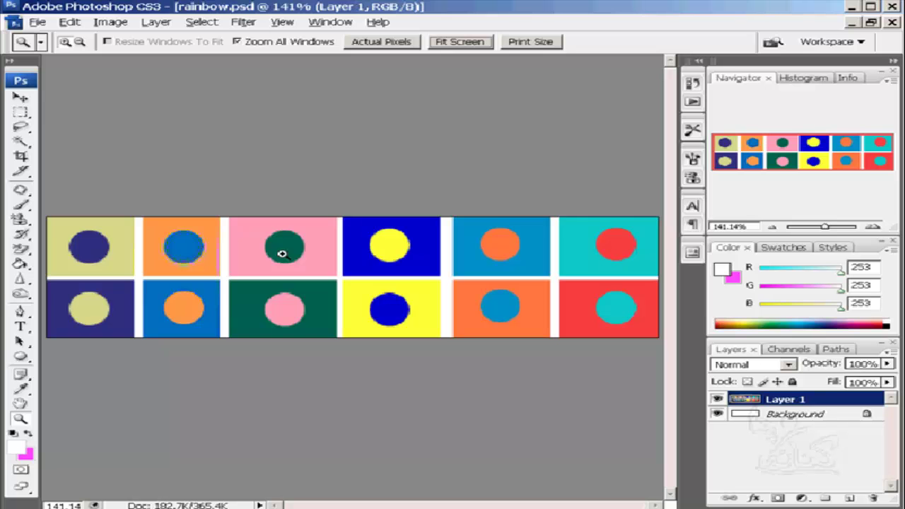
drag(351, 221, 138, 339)
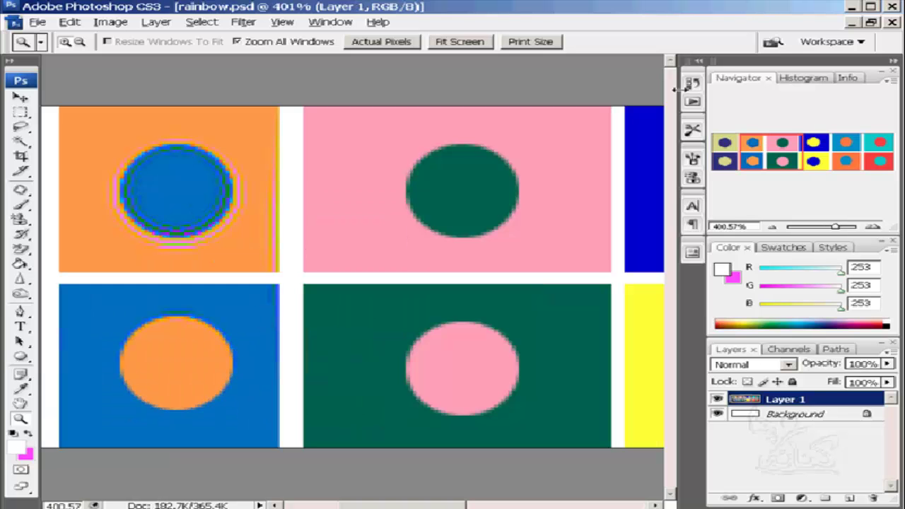
click(692, 83)
click(602, 102)
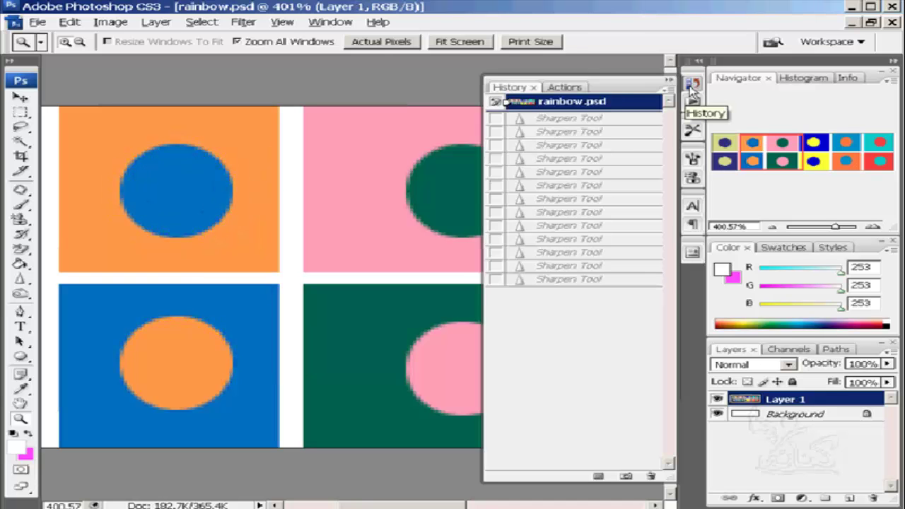
click(691, 83)
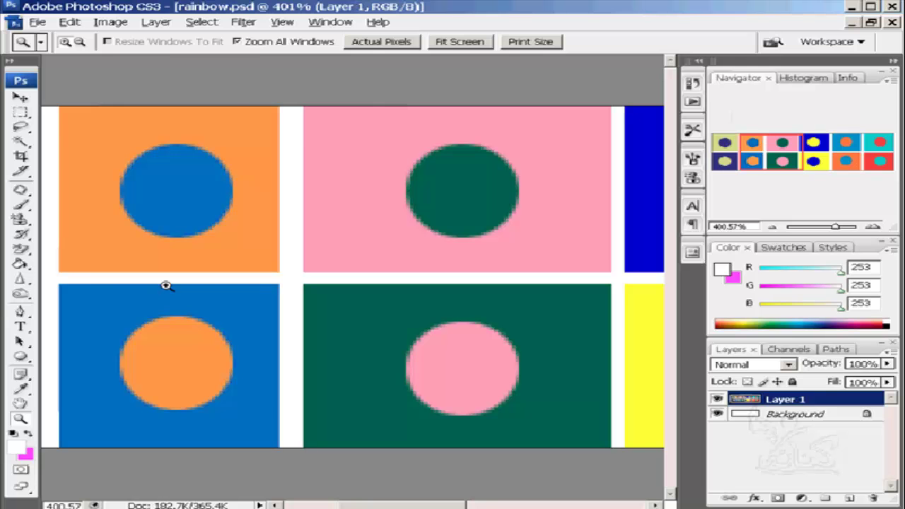
click(21, 283)
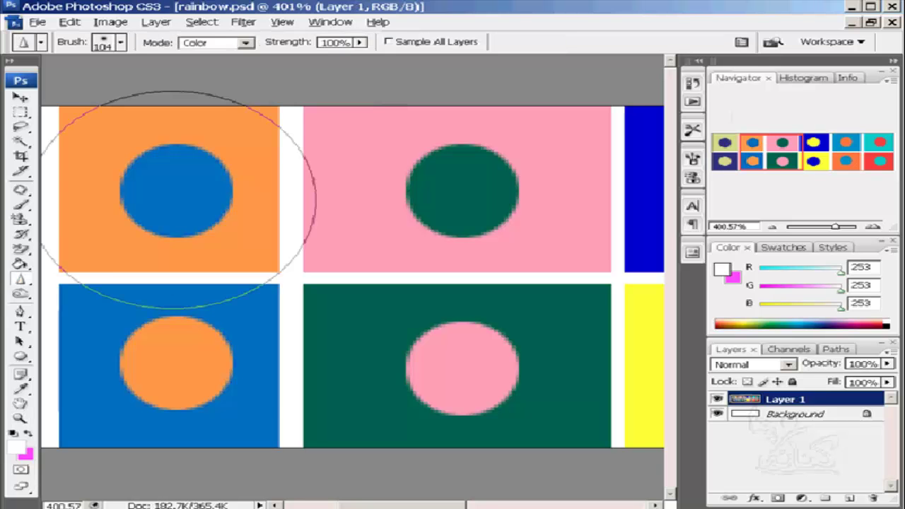
- Reduce the Sharpen brush Master Diameter to 70 px
click(122, 42)
drag(112, 82, 85, 84)
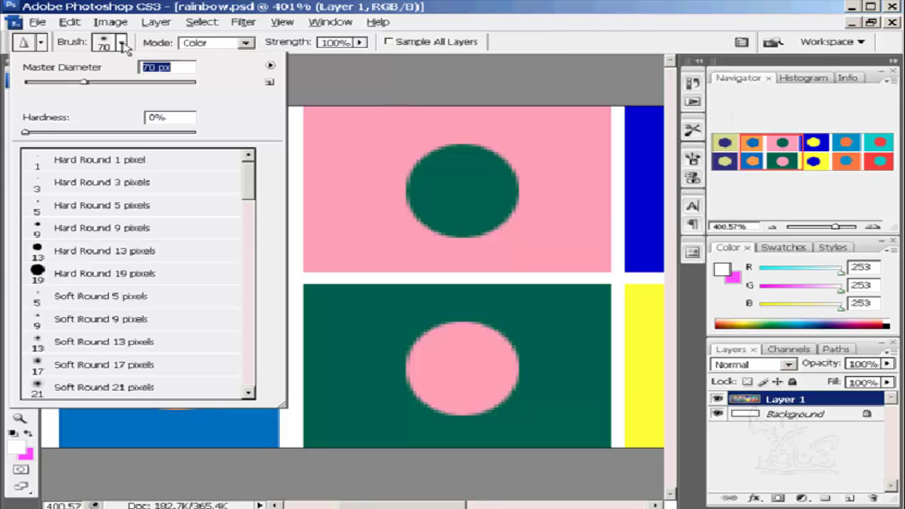
click(123, 44)
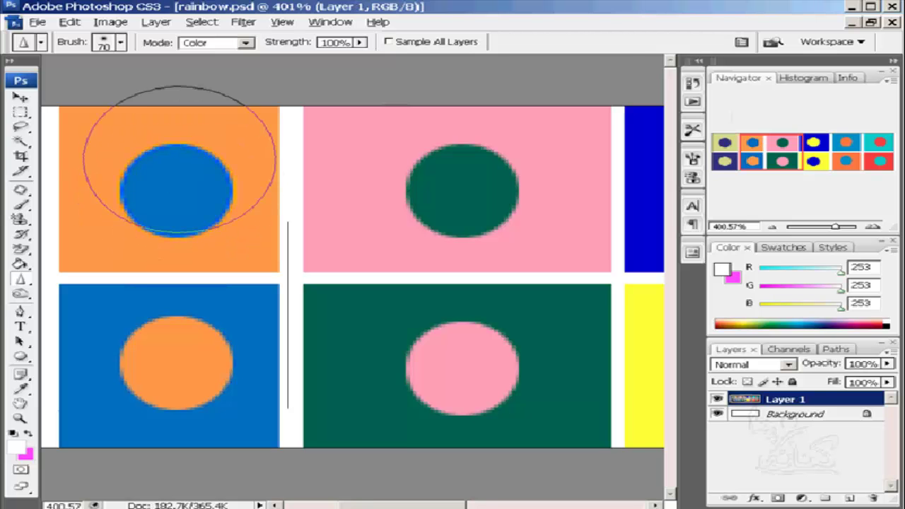
click(19, 97)
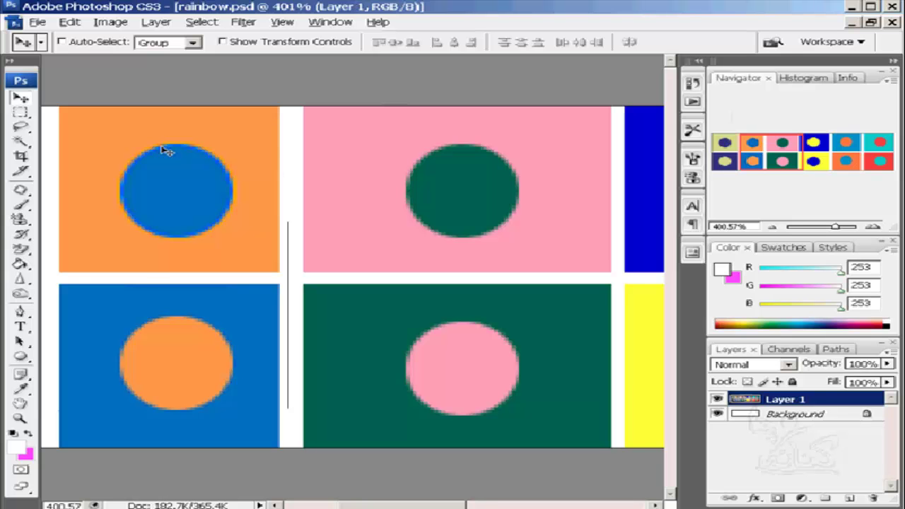
- With Smudge finger painting, smear white from the orange square into the pink and along its bottom edge
click(19, 280)
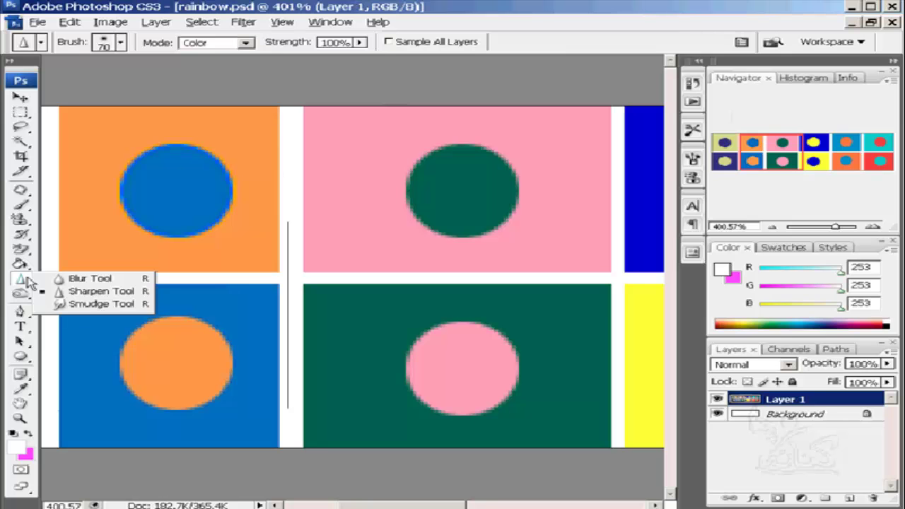
click(76, 309)
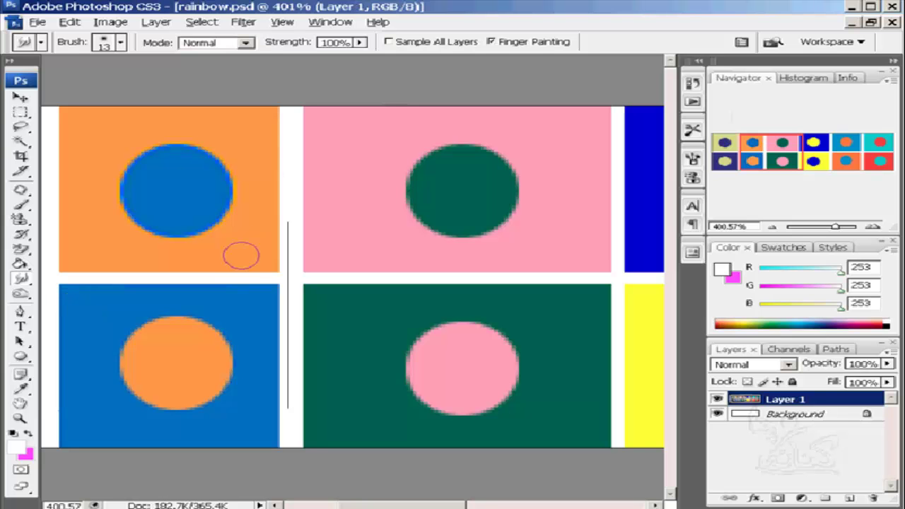
click(241, 255)
mouse_move(241, 256)
mouse_down()
mouse_move(348, 256)
mouse_move(288, 123)
mouse_move(273, 176)
mouse_up()
mouse_move(235, 264)
mouse_down()
mouse_move(130, 271)
mouse_move(86, 262)
mouse_up()
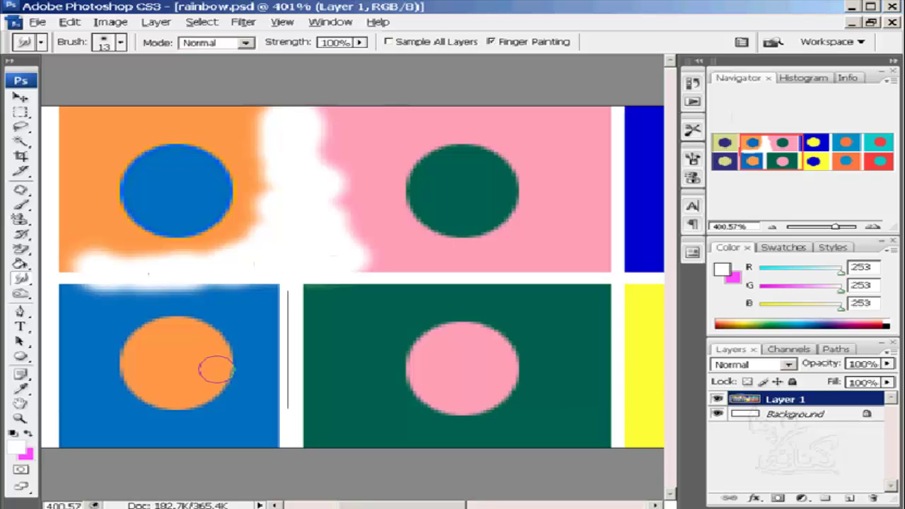
click(14, 447)
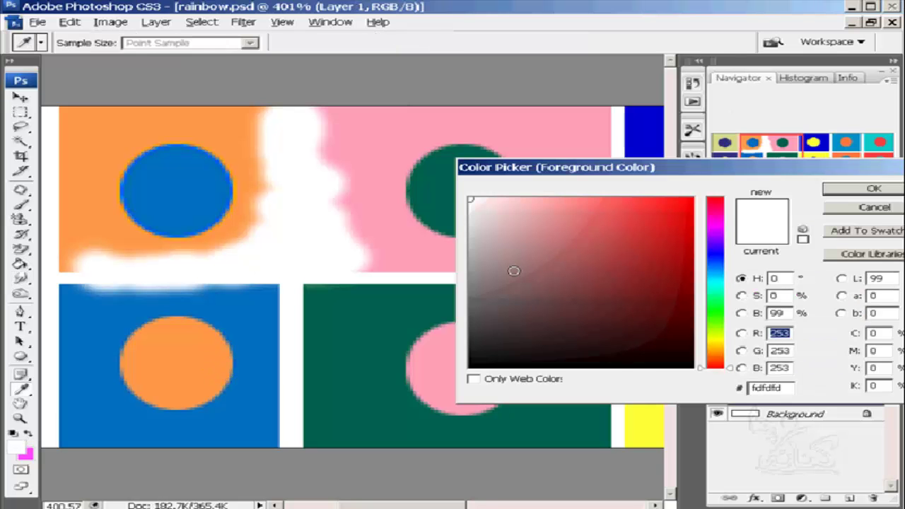
- Finger-paint a greyish-brown (917474) smear over the white one at the orange–pink border
click(514, 270)
click(840, 192)
mouse_move(325, 253)
mouse_down()
mouse_move(302, 243)
mouse_move(299, 160)
mouse_move(284, 124)
mouse_move(269, 190)
mouse_move(227, 255)
mouse_move(269, 206)
mouse_move(258, 145)
mouse_move(266, 136)
mouse_move(239, 217)
mouse_up()
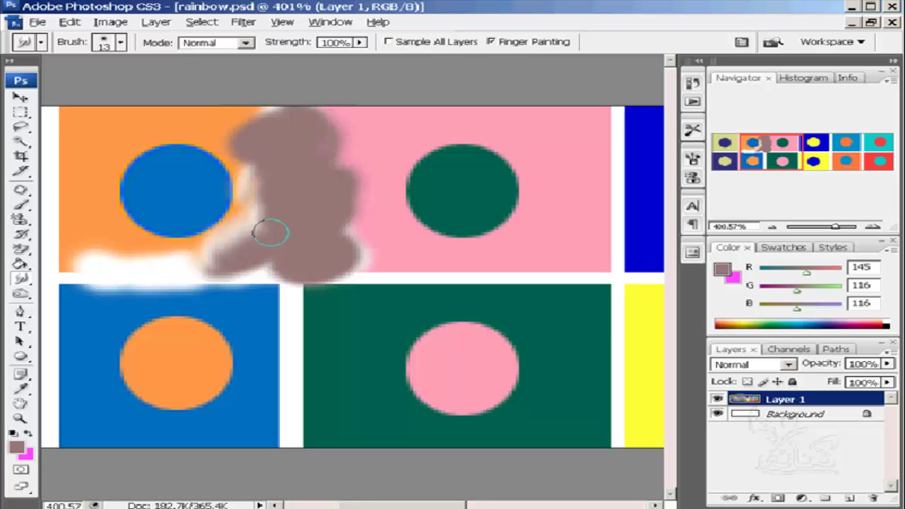
- Lower the Smudge strength to 28%
click(360, 43)
drag(341, 62, 297, 61)
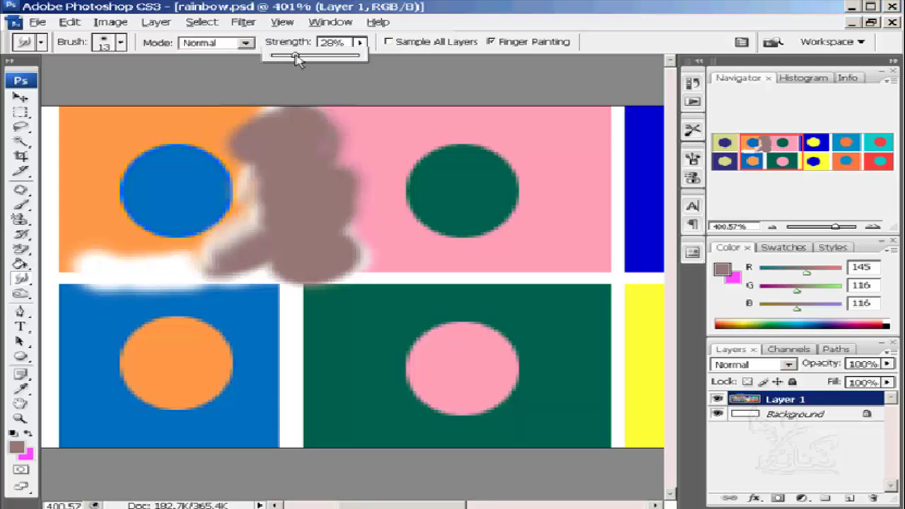
click(359, 44)
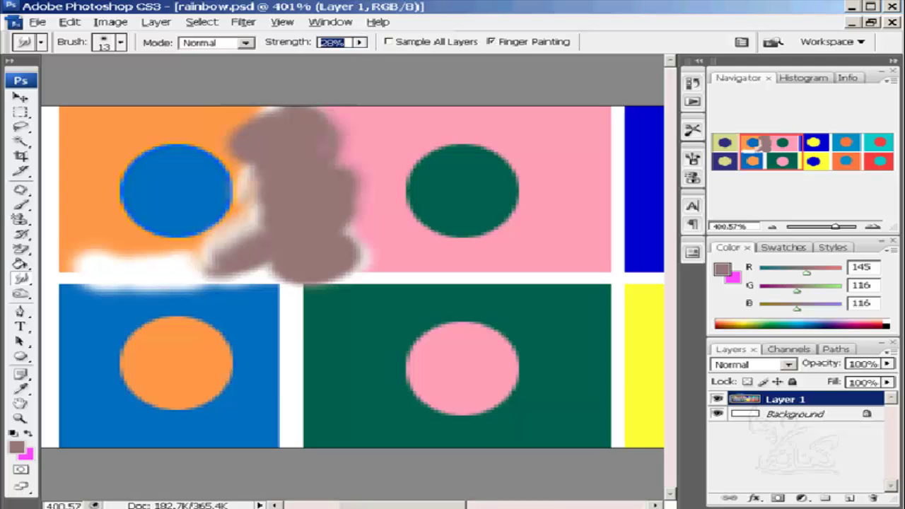
click(459, 502)
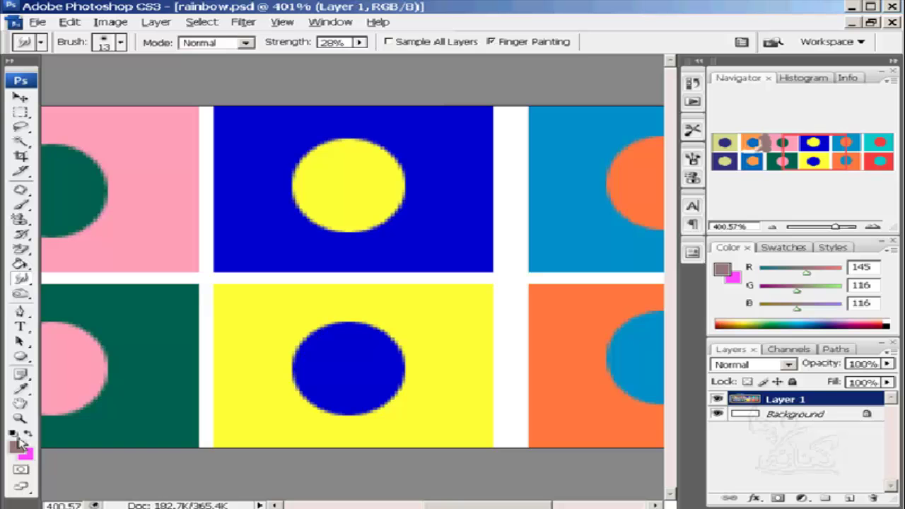
- Sample the blue square's colour and finger-paint blue across the gap below it
key(i)
click(478, 270)
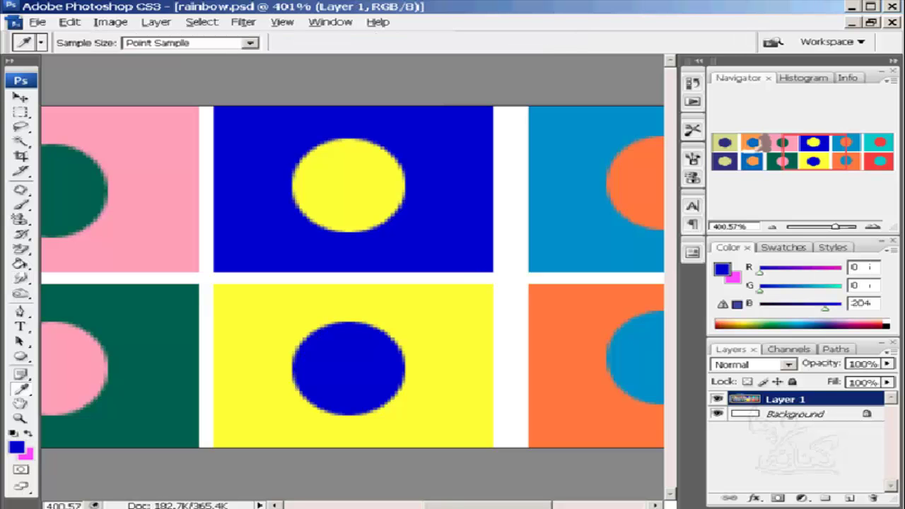
click(20, 279)
click(472, 255)
mouse_move(472, 255)
mouse_down()
mouse_move(449, 285)
mouse_move(424, 296)
mouse_move(416, 274)
mouse_move(372, 281)
mouse_move(248, 257)
mouse_up()
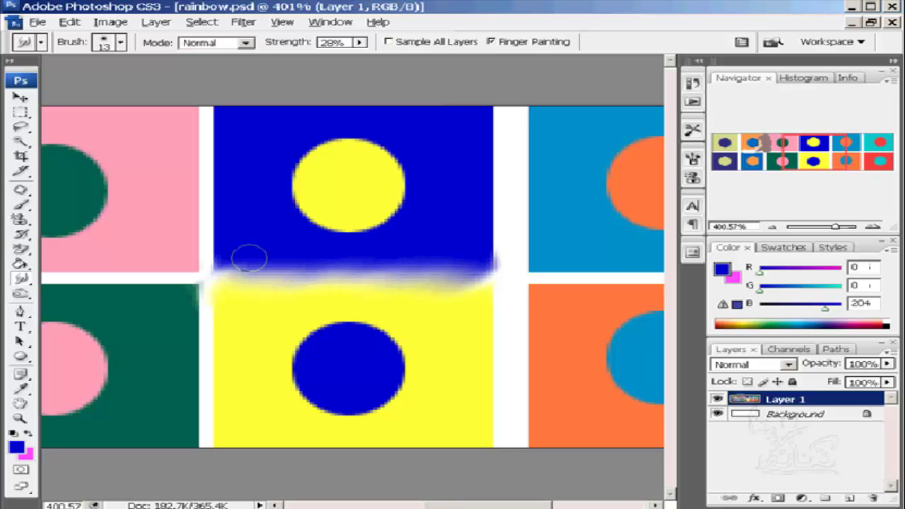
mouse_move(465, 254)
mouse_down()
mouse_move(488, 279)
mouse_move(476, 291)
mouse_up()
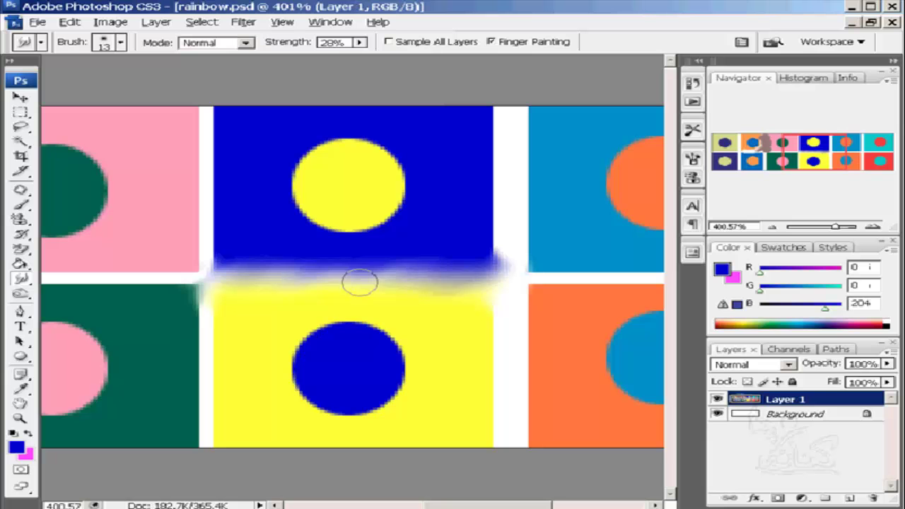
- Smear a blue dab into the yellow square and turn Finger Painting off
click(448, 325)
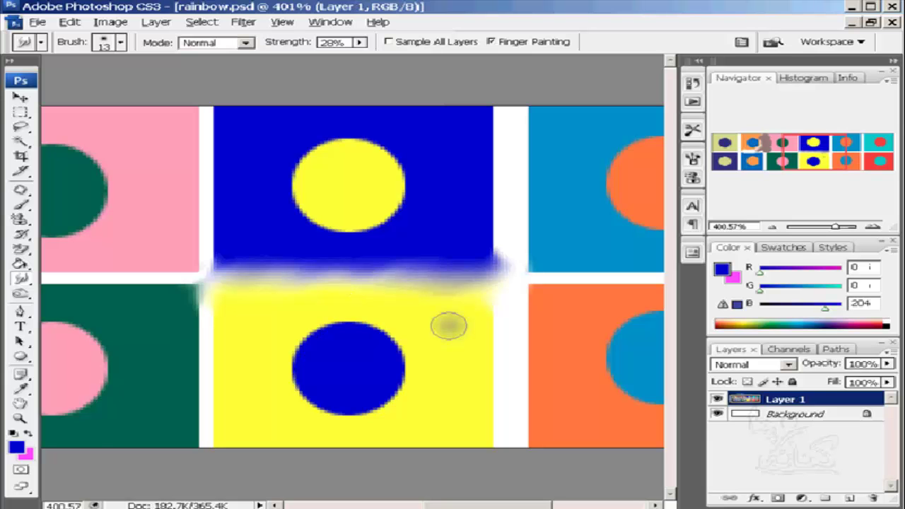
click(448, 325)
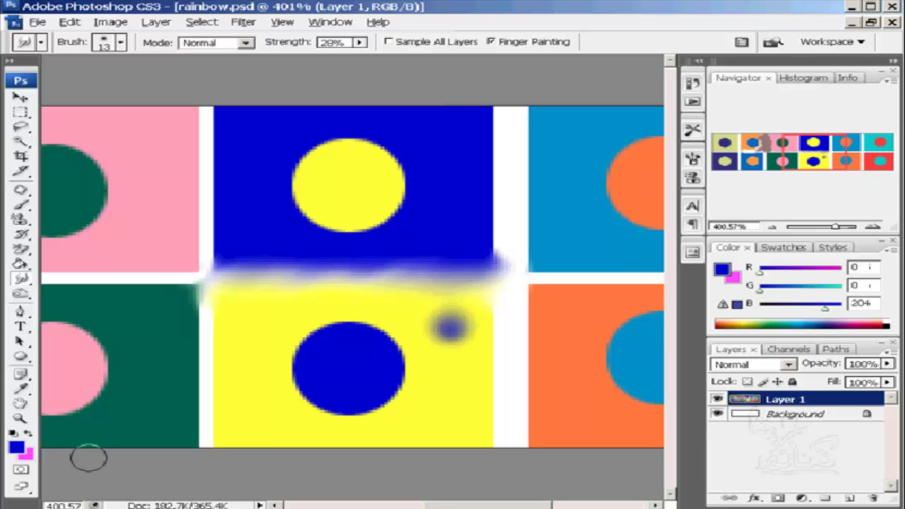
click(439, 314)
click(561, 506)
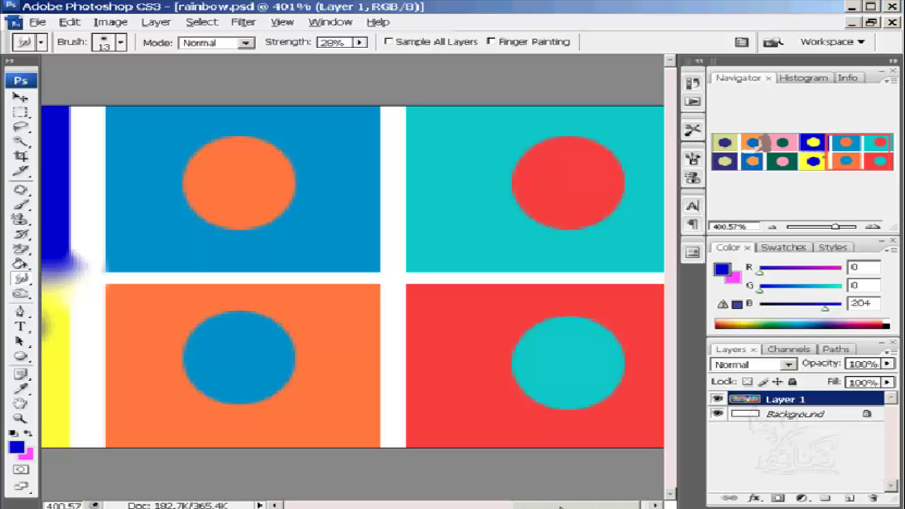
- Smear the teal down into the red square in a V shape
click(549, 505)
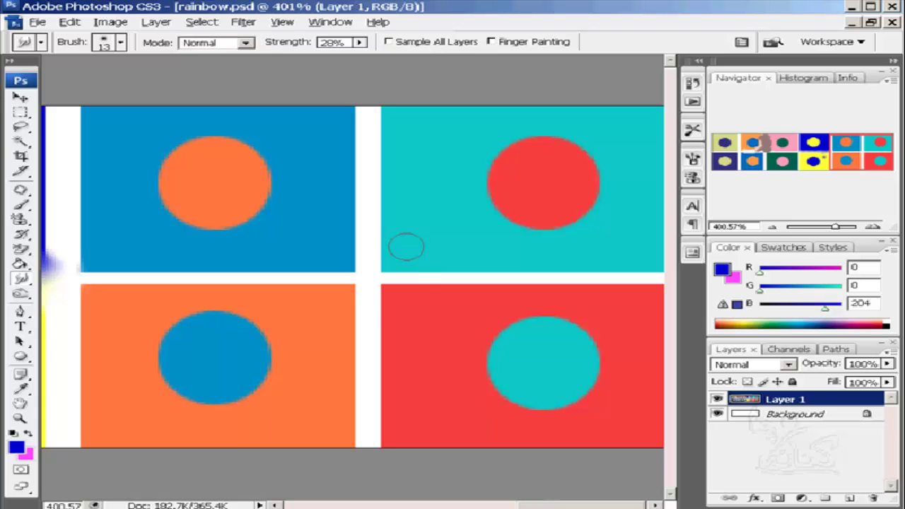
drag(406, 246, 406, 301)
mouse_move(395, 247)
mouse_down()
mouse_move(431, 267)
mouse_move(405, 262)
mouse_move(407, 300)
mouse_up()
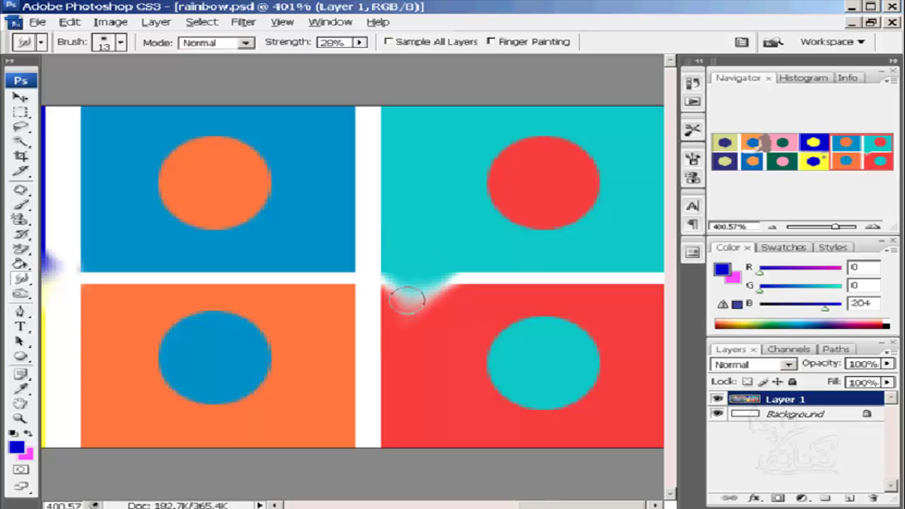
- At 78% Smudge strength, push teal into the red circle, eating away its lower half
mouse_move(359, 41)
mouse_down()
mouse_move(360, 60)
mouse_move(404, 55)
mouse_move(359, 55)
mouse_up()
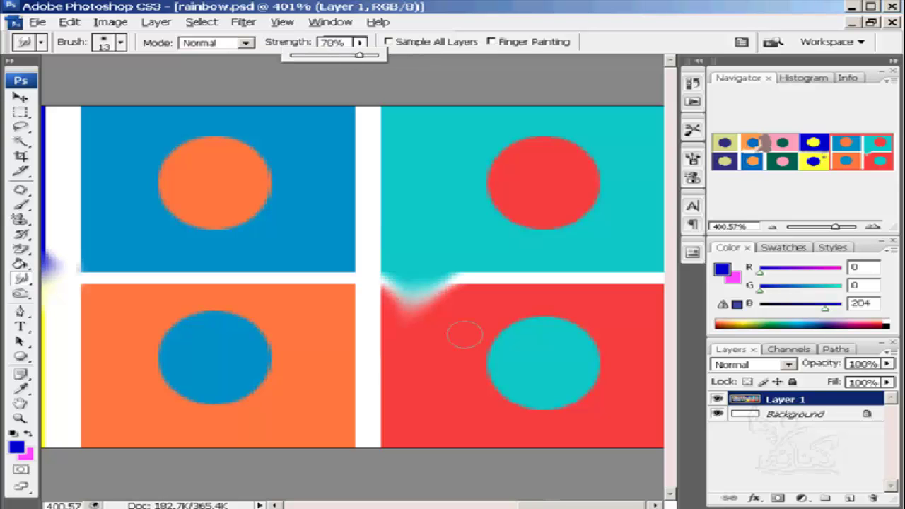
click(465, 334)
mouse_move(419, 301)
mouse_down()
mouse_move(392, 362)
mouse_move(378, 353)
mouse_move(397, 387)
mouse_move(387, 385)
mouse_move(487, 275)
mouse_move(554, 258)
mouse_move(512, 290)
mouse_move(652, 247)
mouse_move(650, 305)
mouse_move(574, 285)
mouse_move(430, 346)
mouse_up()
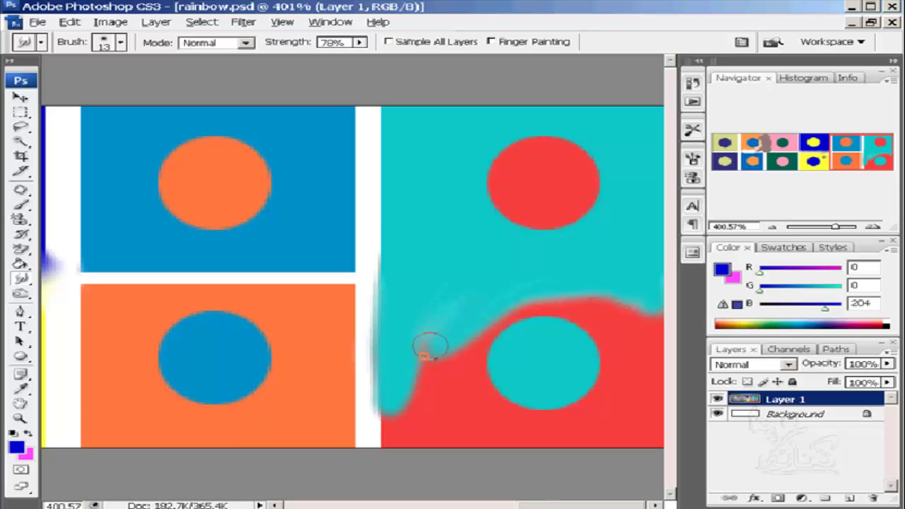
mouse_move(505, 259)
mouse_down()
mouse_move(543, 186)
mouse_move(481, 219)
mouse_up()
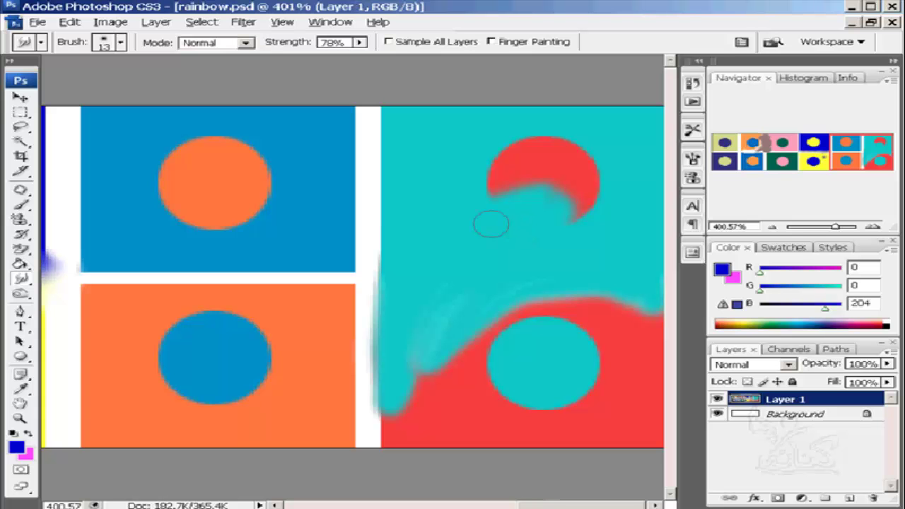
drag(509, 198, 465, 167)
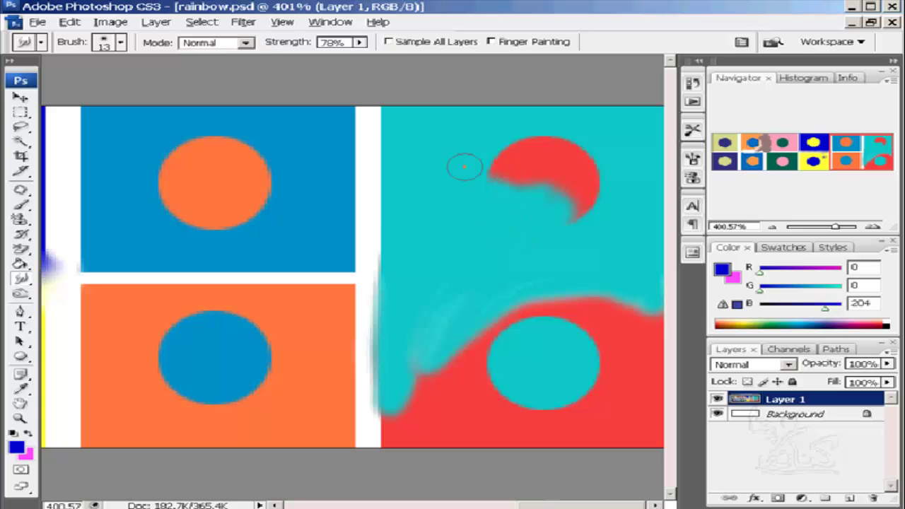
drag(603, 222, 575, 225)
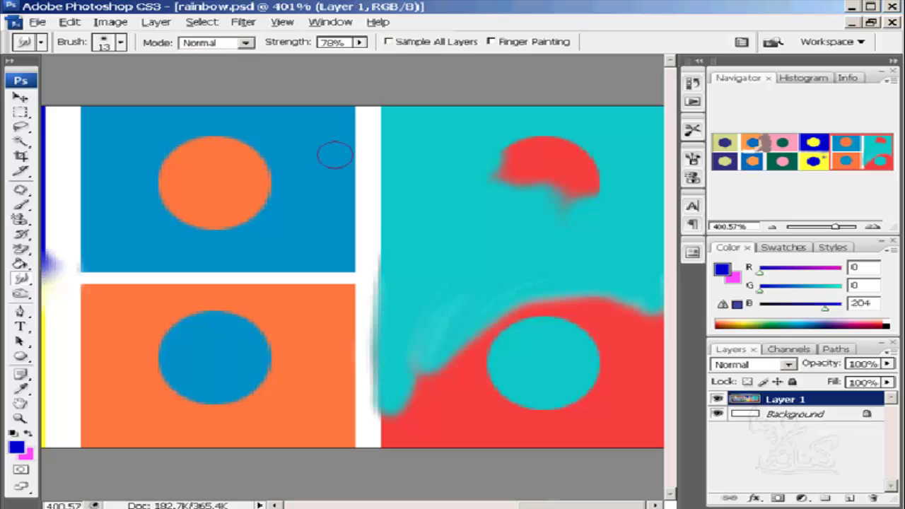
click(247, 44)
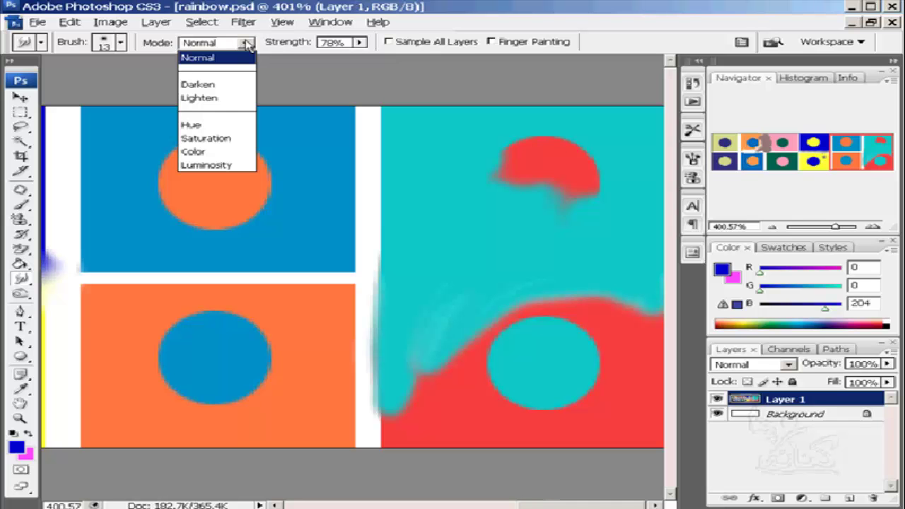
- Smudge around the orange circle in Hue mode, then set Smudge strength to 70%
click(203, 126)
drag(247, 166, 283, 141)
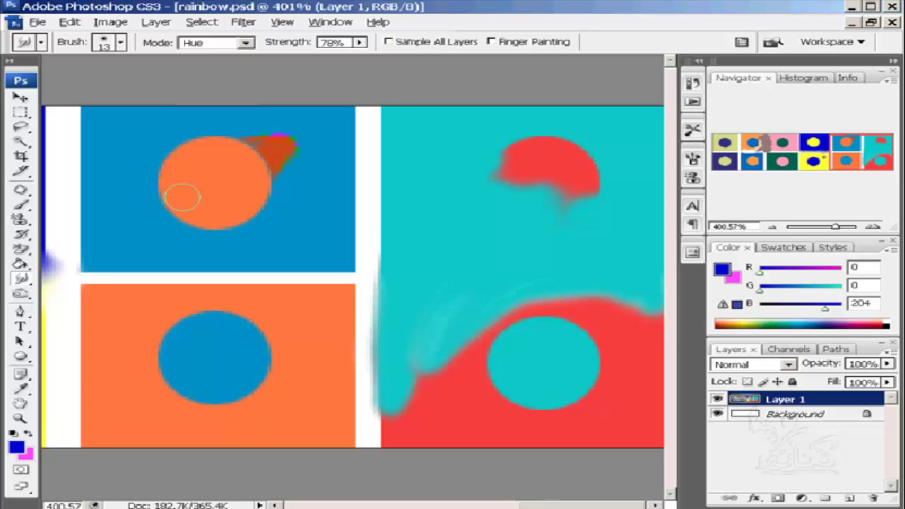
mouse_move(218, 169)
mouse_down()
mouse_move(299, 169)
mouse_move(247, 199)
mouse_move(313, 204)
mouse_move(191, 233)
mouse_move(205, 204)
mouse_move(195, 241)
mouse_move(173, 191)
mouse_move(139, 201)
mouse_move(199, 164)
mouse_move(187, 141)
mouse_up()
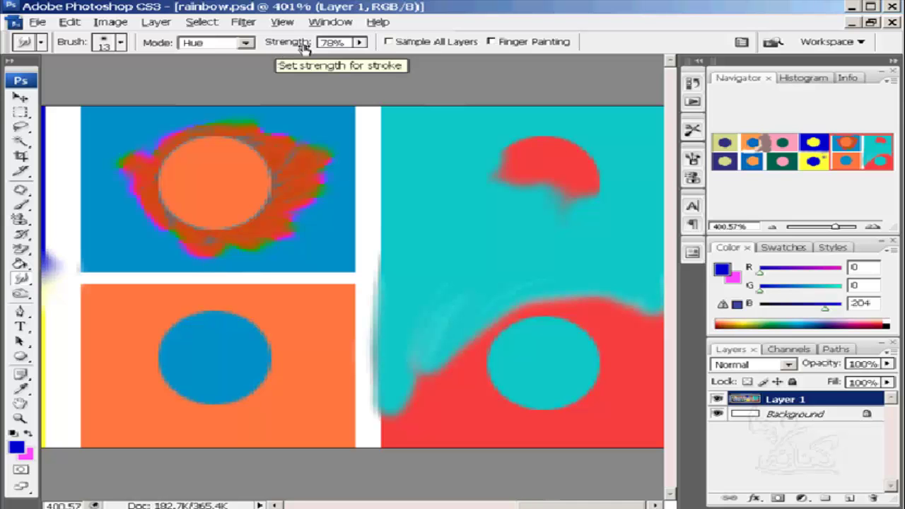
key(7)
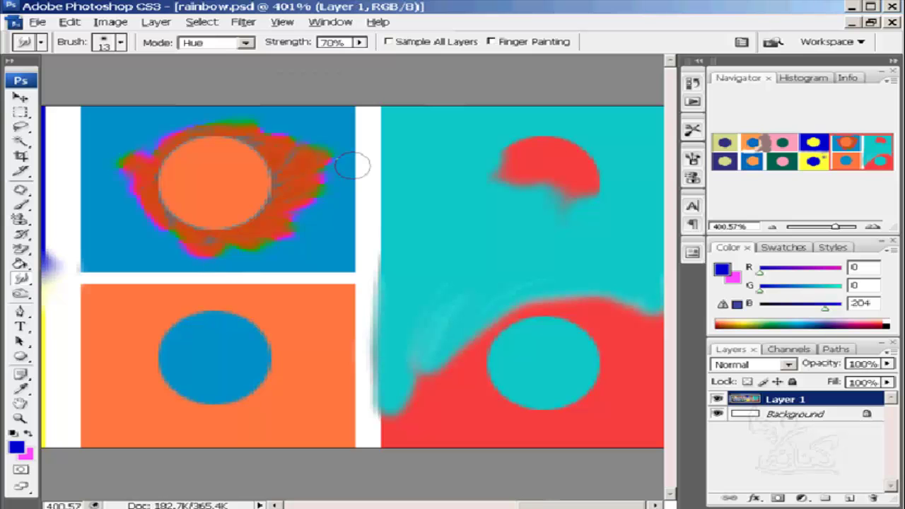